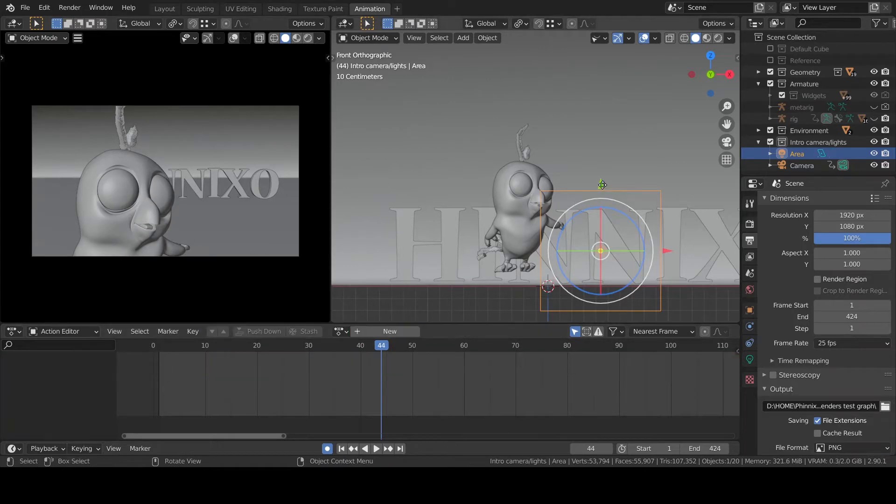
# - Raise the area light along the Z axis and rotate it to face the character
pyautogui.press('g')
pyautogui.press('z')
pyautogui.click(631, 243)
pyautogui.moveTo(631, 243); pyautogui.dragTo(611, 201, button='middle')
pyautogui.scroll(-4, 625, 243)
pyautogui.moveTo(616, 191); pyautogui.dragTo(650, 205)
# - Change the area light's colour to orange
pyautogui.click(750, 359)
pyautogui.click(835, 264)
pyautogui.click(827, 186)
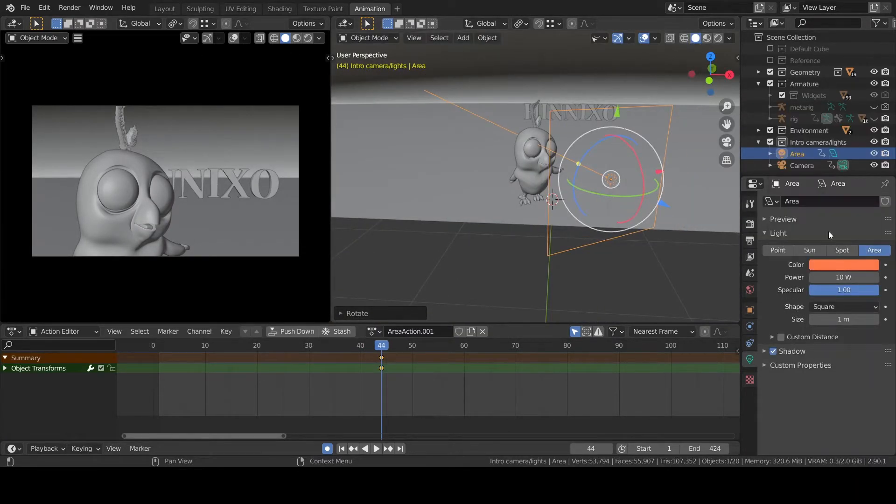
# - Move the area light along its local Z axis, away from the character
pyautogui.press('g')
pyautogui.press('z')
pyautogui.press('z')
pyautogui.click(675, 209)
# - Darken the world background colour and pull the area light farther back from the character
pyautogui.click(750, 290)
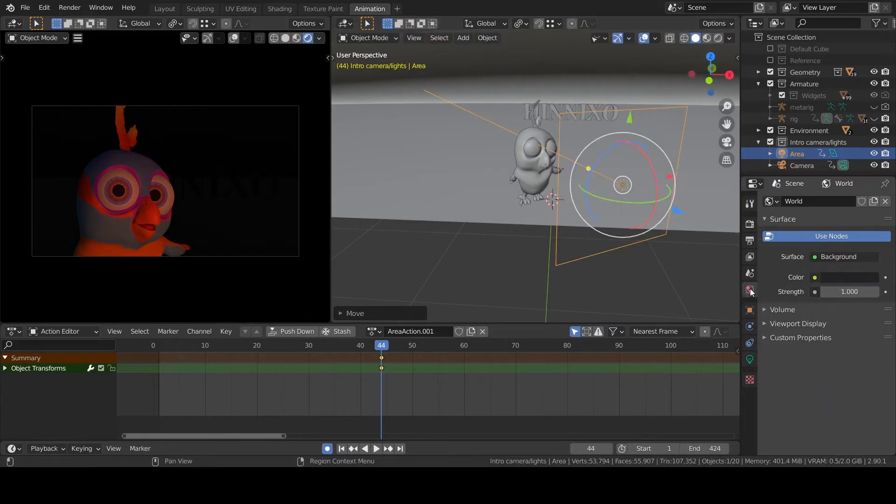
pyautogui.click(845, 277)
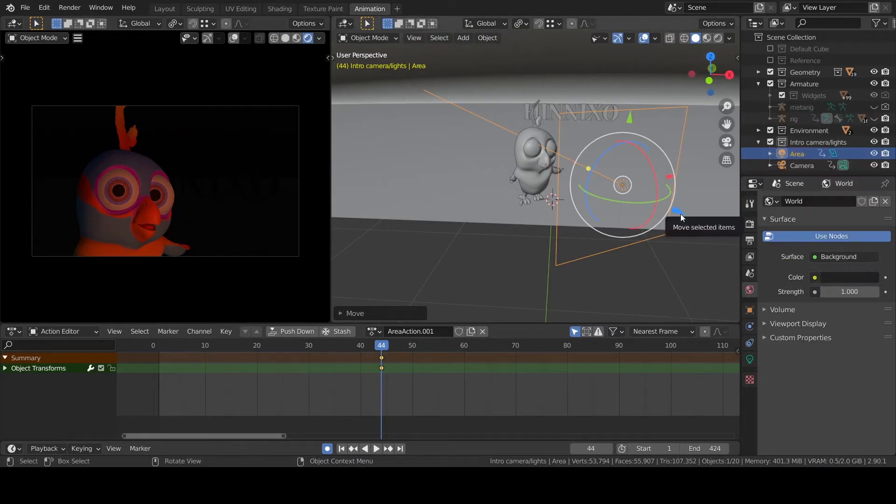
pyautogui.moveTo(681, 217); pyautogui.dragTo(716, 236)
pyautogui.click(835, 278)
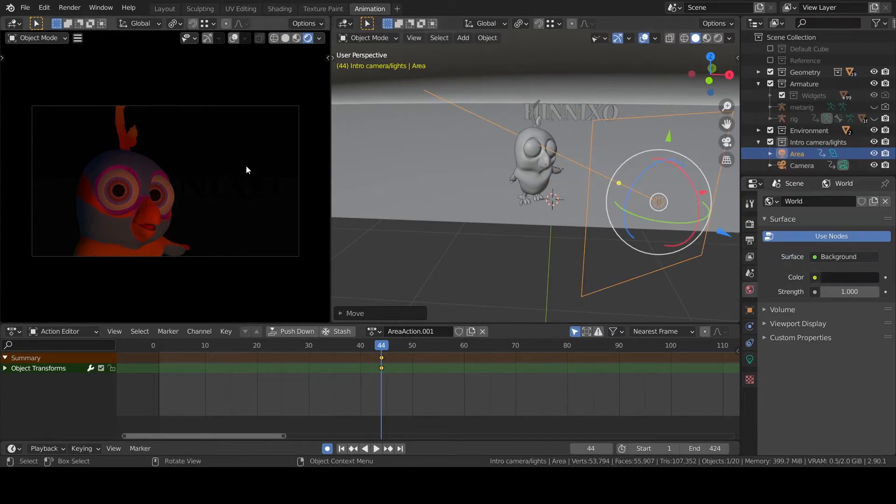
# - Tint the area light red-orange by sampling the colour from the reddish patch on the character's face
pyautogui.click(750, 359)
pyautogui.click(844, 264)
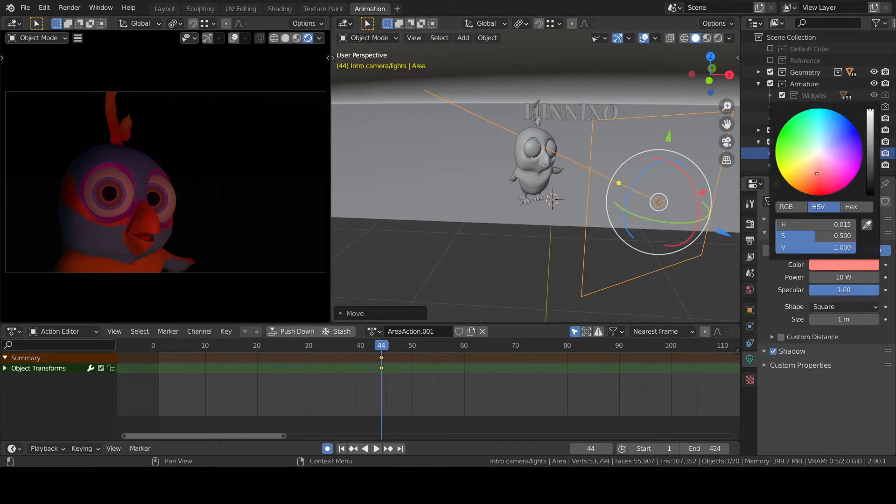
pyautogui.moveTo(813, 176); pyautogui.dragTo(809, 173)
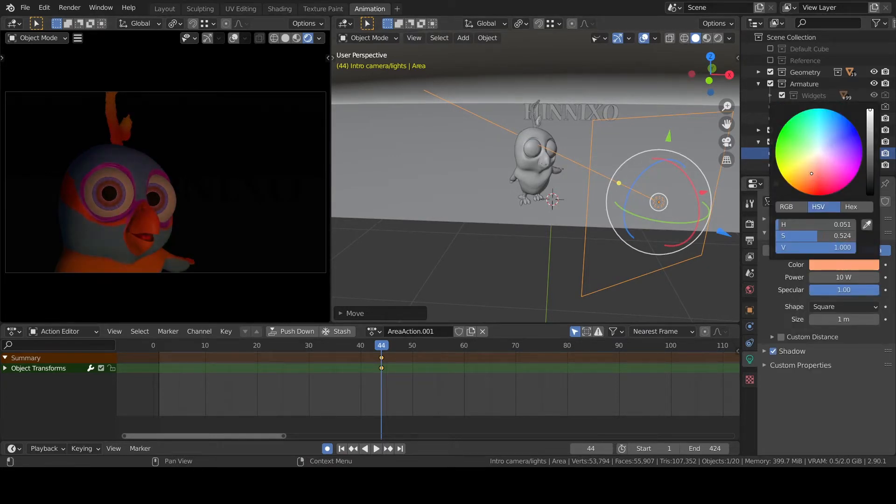
pyautogui.click(844, 265)
pyautogui.click(866, 224)
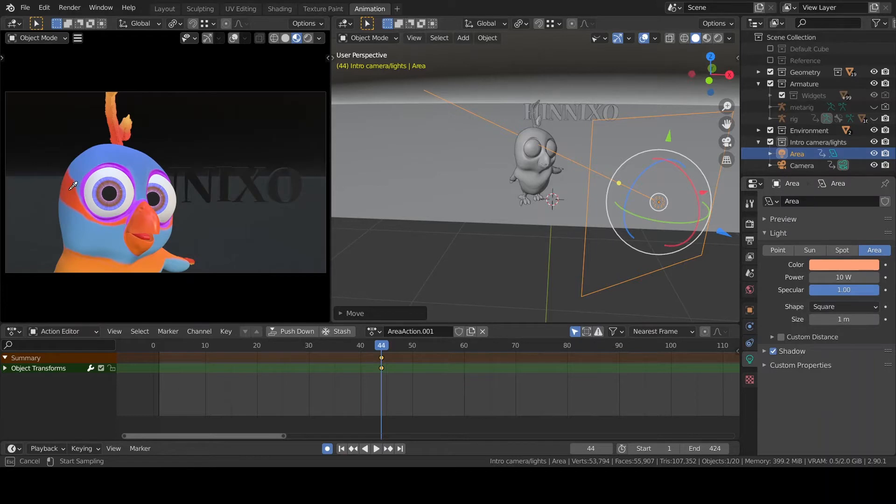
# - Adjust the area light's rotation, raise it, and reposition it beside the character
pyautogui.moveTo(609, 181); pyautogui.dragTo(605, 191, button='middle')
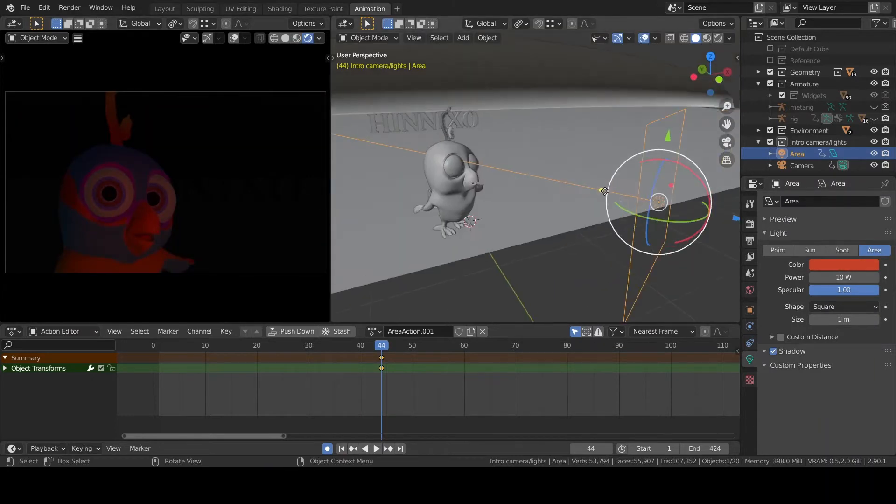
pyautogui.moveTo(721, 285); pyautogui.dragTo(663, 142, button='middle')
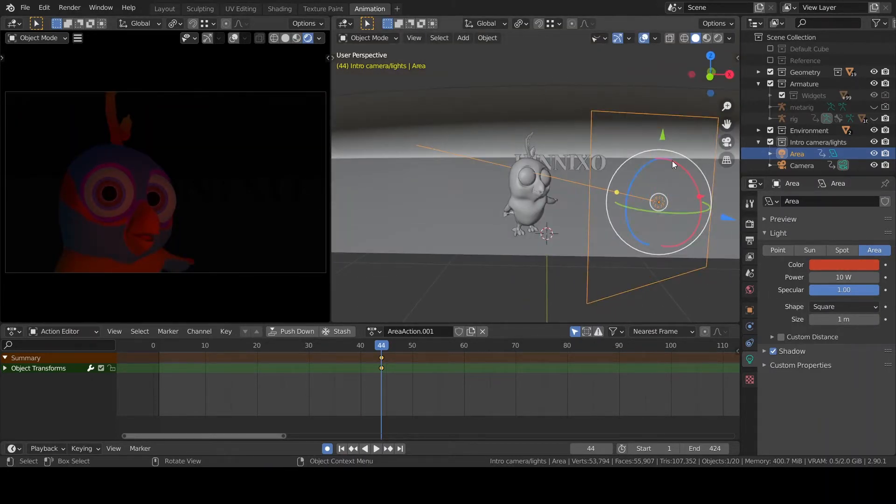
pyautogui.moveTo(672, 161)
pyautogui.mouseDown()
pyautogui.moveTo(670, 227)
pyautogui.moveTo(678, 168)
pyautogui.mouseUp()
pyautogui.moveTo(649, 137); pyautogui.dragTo(644, 109)
pyautogui.moveTo(667, 137); pyautogui.dragTo(637, 139, button='middle')
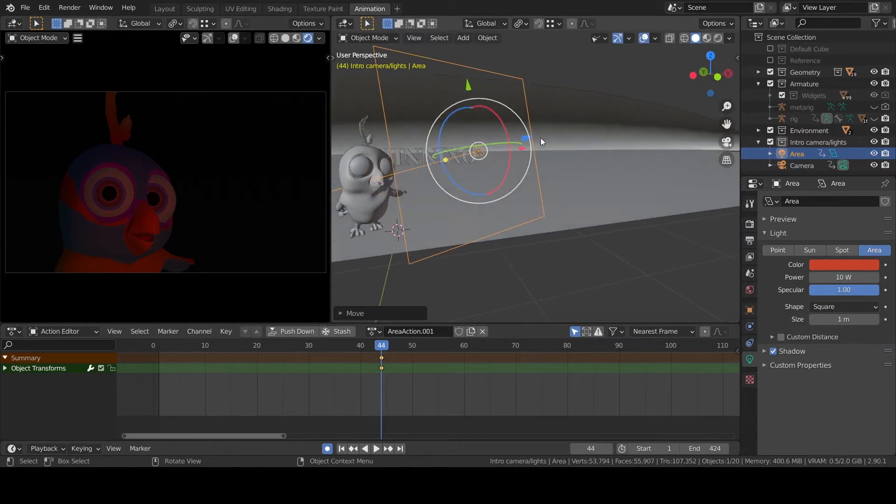
pyautogui.moveTo(540, 139); pyautogui.dragTo(639, 114)
# - Set the area light's power to 60 W and its custom distance to 6 m
pyautogui.moveTo(628, 196); pyautogui.dragTo(611, 186, button='middle')
pyautogui.scroll(-4, 625, 191)
pyautogui.moveTo(843, 276); pyautogui.dragTo(863, 276)
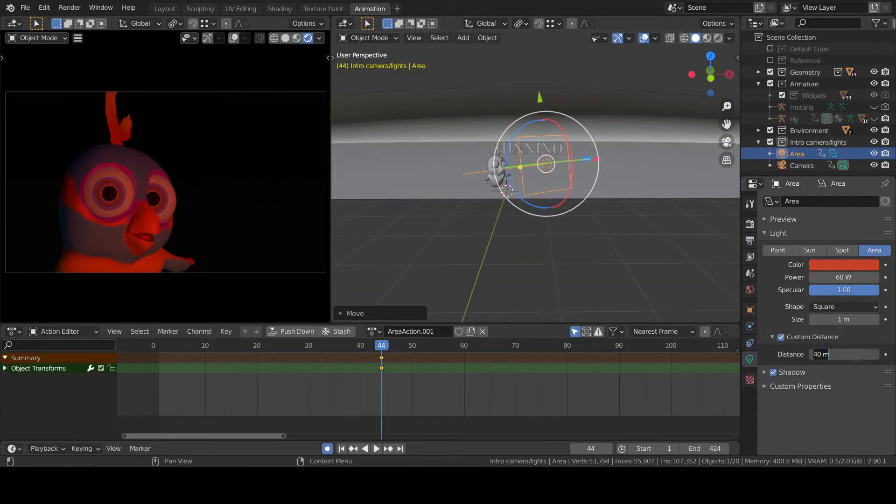
pyautogui.press('BackSpace')
pyautogui.press('BackSpace')
pyautogui.press('BackSpace')
pyautogui.press('BackSpace')
pyautogui.write('5')
pyautogui.press('Return')
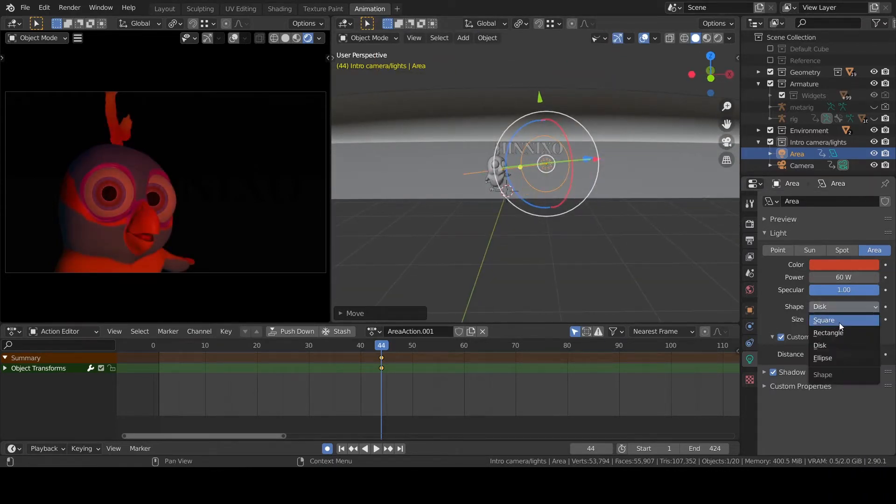
# - Make the area light a 1.11 m disk with a brighter red-orange colour, and rename it Light
pyautogui.click(843, 265)
pyautogui.moveTo(882, 140); pyautogui.dragTo(882, 117)
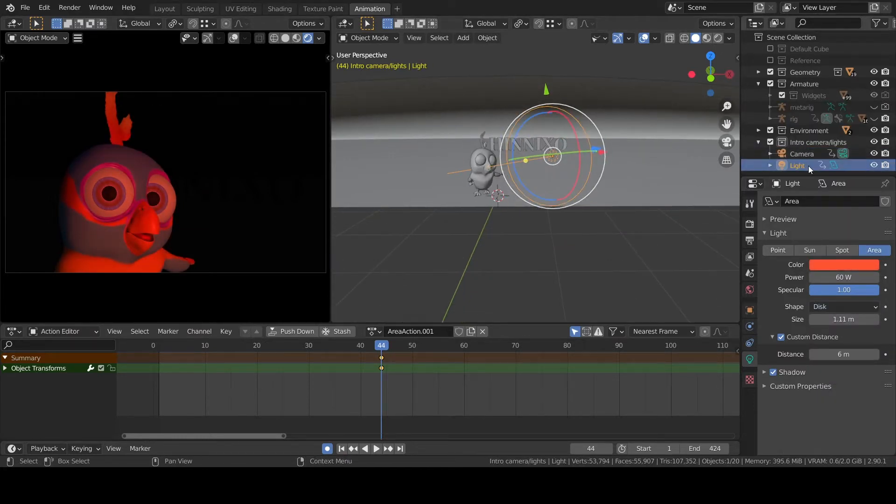
# - Add a second area light on the opposite side of the character and rotate it 90° about X
pyautogui.hotkey('shift', 'a')
pyautogui.click(572, 231)
pyautogui.press('g')
pyautogui.click(479, 237)
pyautogui.write('rx90')
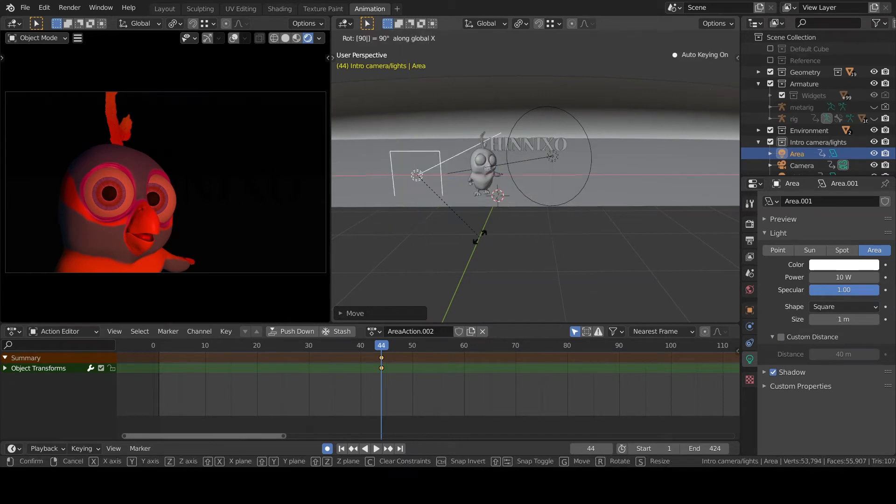
pyautogui.press('Return')
# - Rotate and reposition the second area light so it points at the character from the opposite side
pyautogui.moveTo(481, 239); pyautogui.dragTo(429, 224, button='middle')
pyautogui.moveTo(411, 210); pyautogui.dragTo(639, 224)
pyautogui.moveTo(602, 224); pyautogui.dragTo(700, 219, button='middle')
pyautogui.moveTo(404, 205); pyautogui.dragTo(380, 213)
pyautogui.click(378, 212)
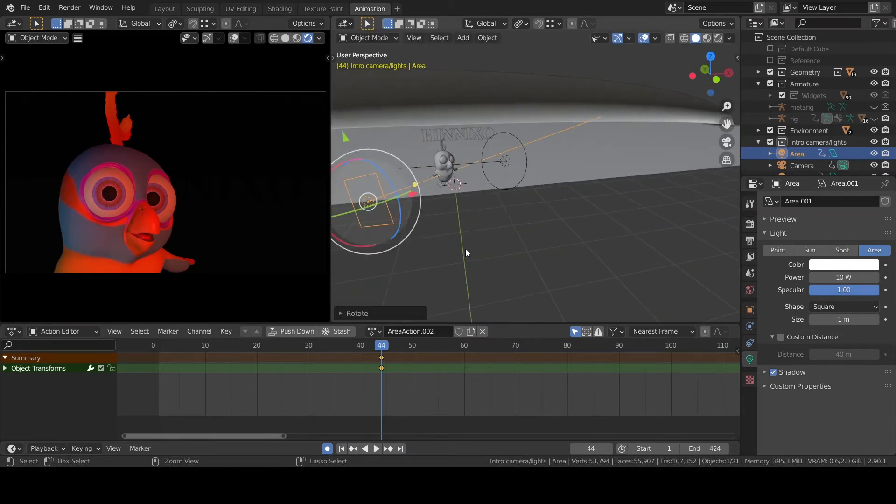
pyautogui.moveTo(465, 248); pyautogui.dragTo(467, 290, button='middle')
# - Give the second area light a pale cyan colour and a power of 14.8 W
pyautogui.click(843, 265)
pyautogui.click(819, 146)
pyautogui.moveTo(840, 277); pyautogui.dragTo(854, 277)
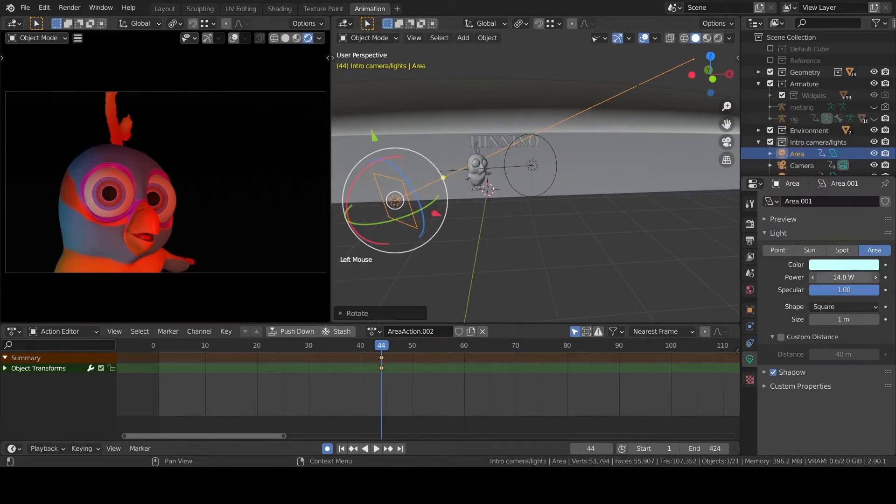
# - Rename the second area light as Fill Light
pyautogui.doubleClick(797, 141)
pyautogui.write('Fill Light')
pyautogui.press('Return')
# - Select the red-orange key light and adjust its height and rotation toward the character
pyautogui.click(532, 165)
pyautogui.moveTo(526, 101); pyautogui.dragTo(528, 117)
pyautogui.moveTo(528, 205); pyautogui.dragTo(555, 224, button='middle')
pyautogui.moveTo(537, 163); pyautogui.dragTo(544, 163)
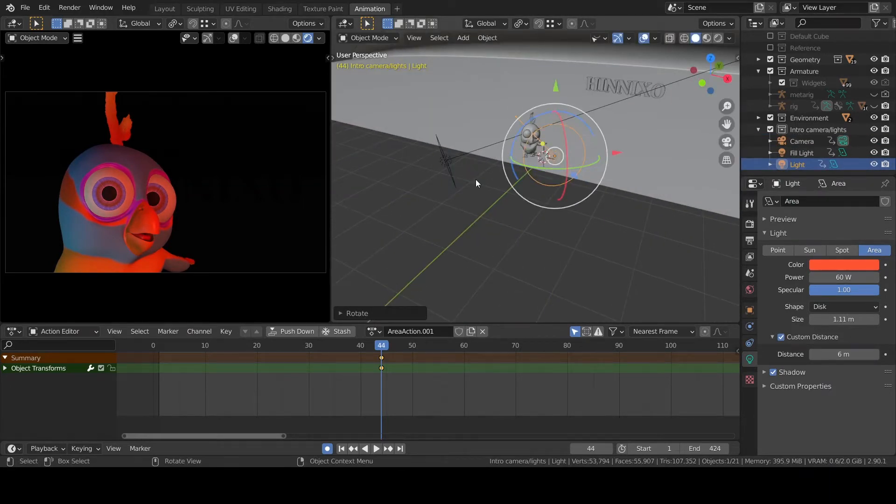
# - Change the fill light's shape to Disk and enable a custom distance of 6 m
pyautogui.click(446, 161)
pyautogui.click(784, 337)
pyautogui.click(801, 163)
pyautogui.click(801, 153)
pyautogui.click(842, 354)
pyautogui.write('6')
pyautogui.press('Return')
pyautogui.moveTo(533, 233); pyautogui.dragTo(547, 230, button='middle')
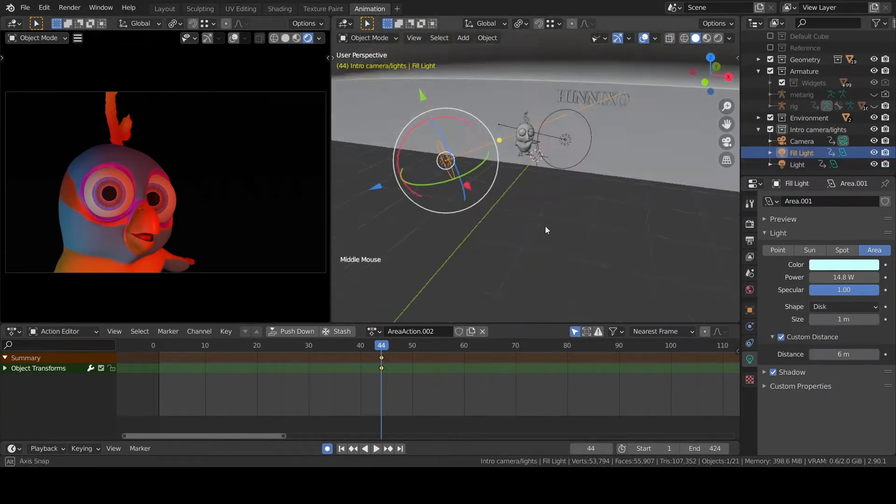
# - Compare the fill and key lights by toggling their visibility, and set the key light's power to 150 W
pyautogui.press('KP_1')
pyautogui.scroll(1, 547, 230)
pyautogui.click(874, 153)
pyautogui.click(874, 153)
pyautogui.click(874, 165)
pyautogui.click(874, 165)
pyautogui.click(799, 165)
pyautogui.moveTo(838, 278); pyautogui.dragTo(858, 277)
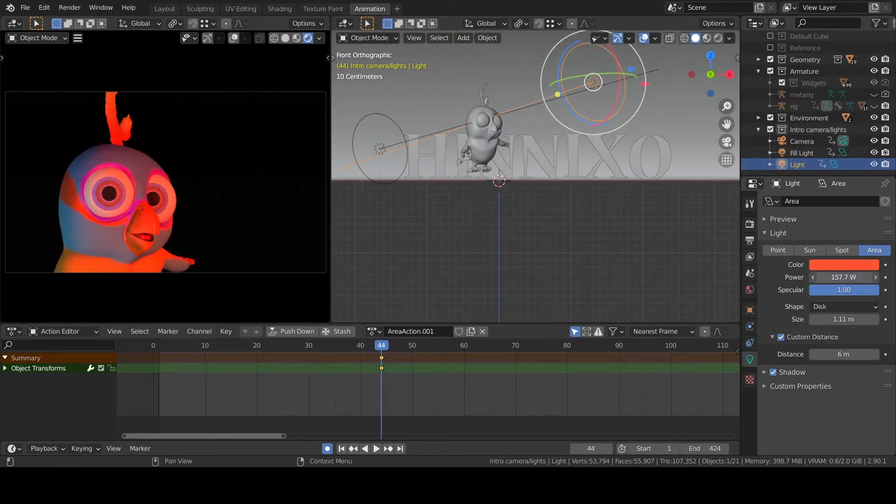
# - Add a third area light, raise it, and rotate it about the Z axis
pyautogui.moveTo(604, 176); pyautogui.dragTo(555, 201, button='middle')
pyautogui.scroll(-3, 555, 201)
pyautogui.keyDown('shift'); pyautogui.moveTo(556, 200); pyautogui.dragTo(546, 182, button='middle'); pyautogui.keyUp('shift')
pyautogui.click(463, 38)
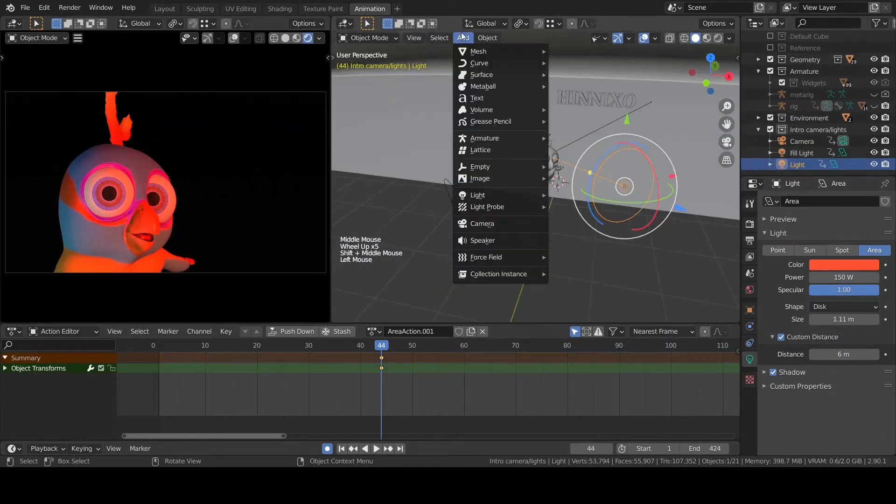
pyautogui.click(569, 229)
pyautogui.moveTo(563, 137); pyautogui.dragTo(563, 100)
pyautogui.press('r')
pyautogui.press('z')
pyautogui.moveTo(602, 168); pyautogui.dragTo(690, 180, button='middle')
pyautogui.press('Return')
# - Position the third area light behind the character and aim it at the character's back
pyautogui.moveTo(595, 211); pyautogui.dragTo(595, 229)
pyautogui.moveTo(658, 166); pyautogui.dragTo(647, 166)
pyautogui.moveTo(647, 166); pyautogui.dragTo(555, 149, button='middle')
pyautogui.moveTo(551, 144); pyautogui.dragTo(545, 152)
pyautogui.moveTo(494, 140); pyautogui.dragTo(575, 121, button='middle')
# - Give the third area light a red colour, 1000 W power, Disk shape and 6 m custom distance
pyautogui.click(844, 265)
pyautogui.click(820, 192)
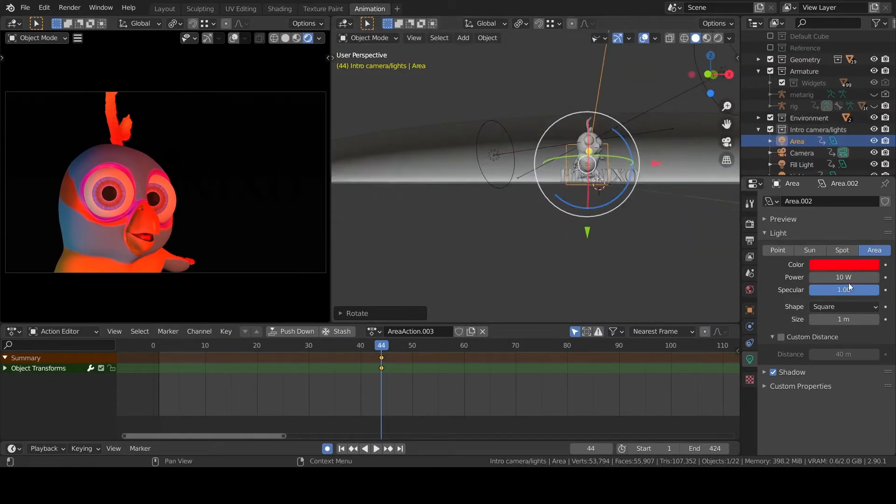
pyautogui.doubleClick(844, 278)
pyautogui.write('1000')
pyautogui.press('Return')
# - Reposition the third light behind the character and set its disk size to 10 m
pyautogui.moveTo(611, 156); pyautogui.dragTo(763, 121, button='middle')
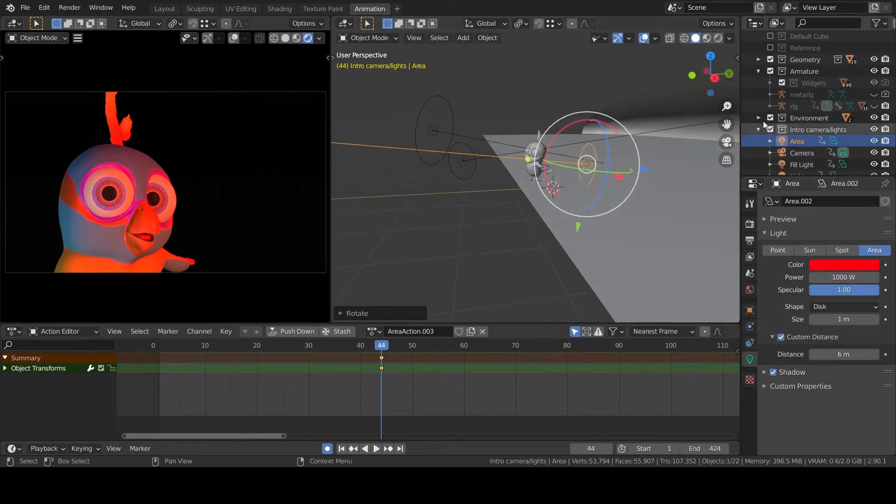
pyautogui.click(710, 74)
pyautogui.scroll(-14, 554, 187)
pyautogui.moveTo(626, 122); pyautogui.dragTo(521, 182, button='middle')
pyautogui.moveTo(522, 181); pyautogui.dragTo(576, 171)
pyautogui.doubleClick(844, 321)
pyautogui.write('5')
pyautogui.press('Return')
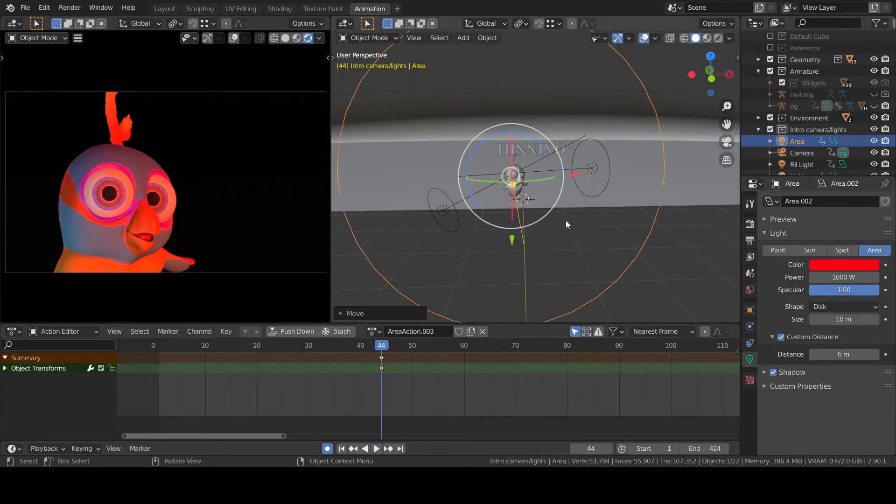
# - Tilt the third light toward the character and rename it Rim Light
pyautogui.moveTo(567, 225); pyautogui.dragTo(564, 240, button='middle')
pyautogui.moveTo(483, 187); pyautogui.dragTo(495, 191)
pyautogui.doubleClick(797, 140)
pyautogui.write('Rim')
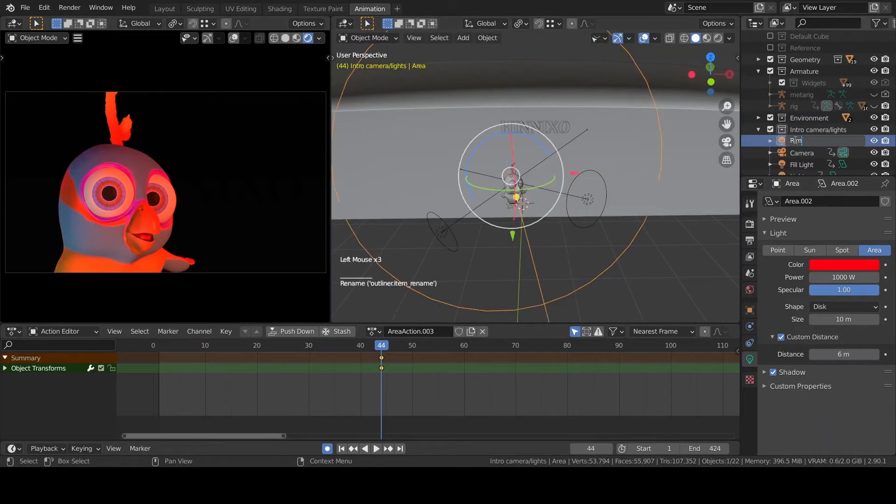
# - Try selecting the lights together, and change the key light's type to Spot
pyautogui.moveTo(586, 254); pyautogui.dragTo(544, 229, button='middle')
pyautogui.click(588, 152)
pyautogui.scroll(-3, 539, 200)
pyautogui.keyDown('shift'); pyautogui.click(487, 109); pyautogui.keyUp('shift')
pyautogui.moveTo(495, 186); pyautogui.dragTo(534, 195, button='middle')
pyautogui.hotkey('ctrl', 'z')
pyautogui.keyDown('shift'); pyautogui.click(442, 188); pyautogui.keyUp('shift')
pyautogui.keyDown('shift'); pyautogui.click(462, 111); pyautogui.keyUp('shift')
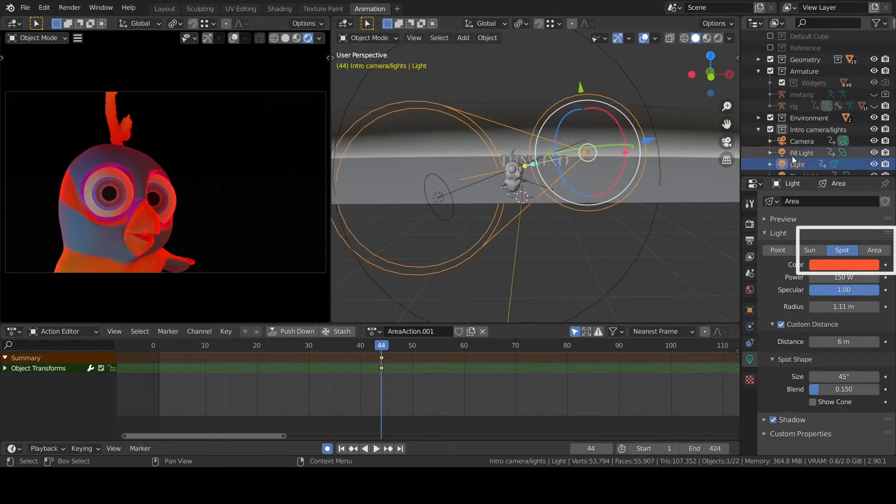
# - Change the fill light to Spot with a 24.6° cone and check its effect by toggling its visibility
pyautogui.click(792, 155)
pyautogui.click(848, 250)
pyautogui.moveTo(507, 179); pyautogui.dragTo(487, 181)
pyautogui.moveTo(646, 262); pyautogui.dragTo(611, 264, button='middle')
pyautogui.click(874, 153)
pyautogui.click(874, 153)
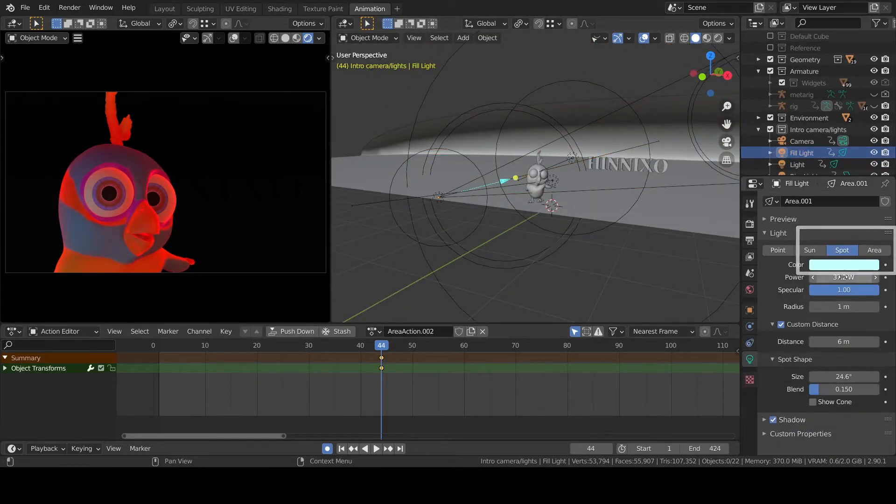
# - Set the key spot light's power to about 306 W, cone size to 33.6° and blend to 0.163
pyautogui.click(573, 157)
pyautogui.moveTo(525, 215); pyautogui.dragTo(556, 217, button='middle')
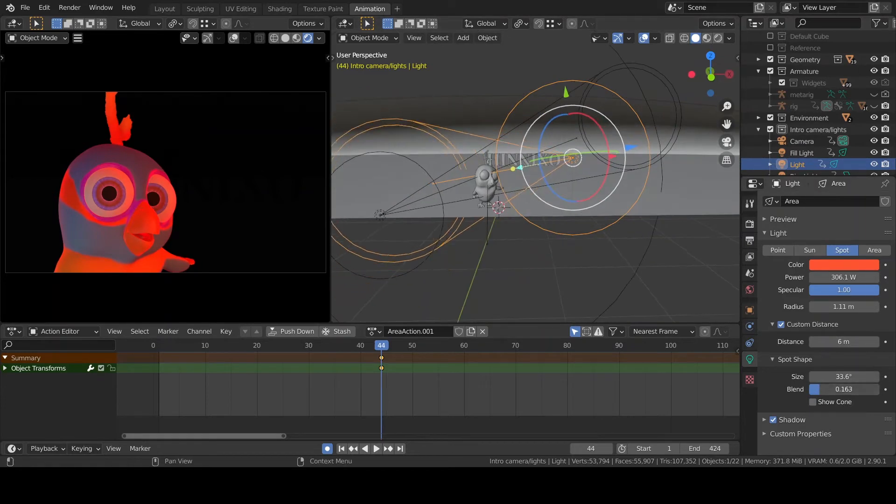
# - Change the rim light to a shadowless Spot with 4.6 m distance and 52.9° cone, and adjust its radius
pyautogui.scroll(-1, 797, 170)
pyautogui.click(797, 166)
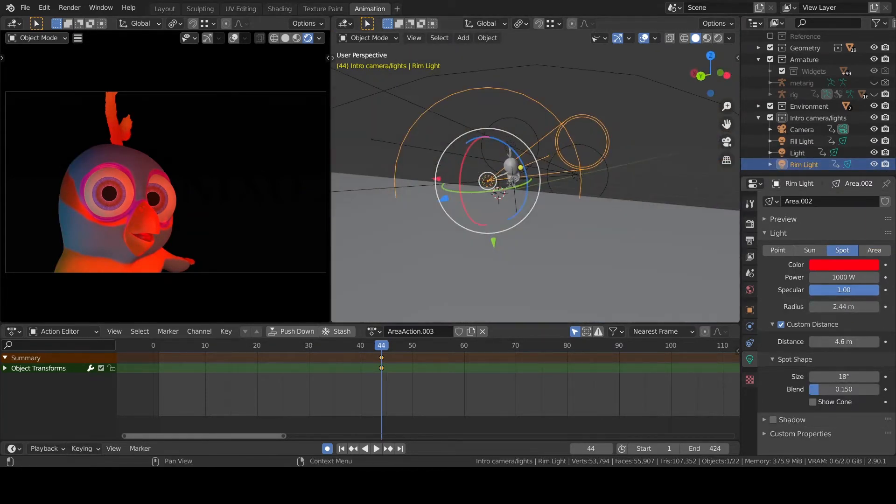
pyautogui.click(874, 164)
pyautogui.click(874, 164)
pyautogui.moveTo(841, 373); pyautogui.dragTo(863, 375)
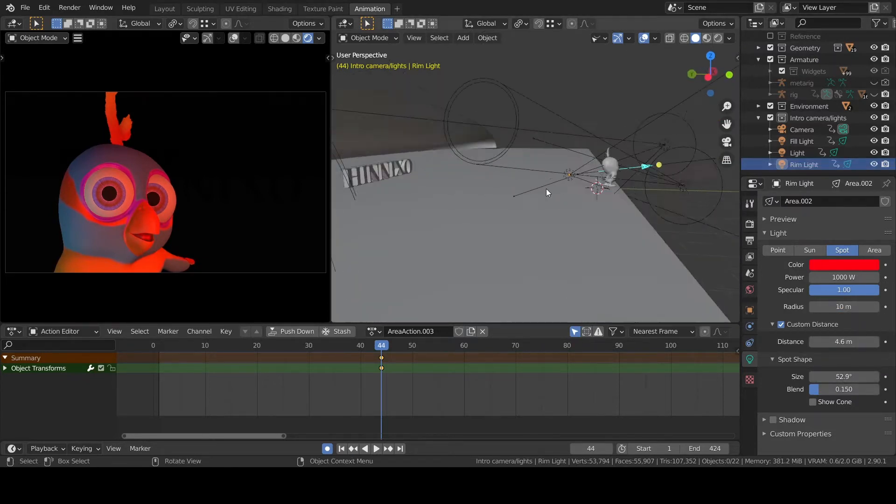
pyautogui.moveTo(844, 306); pyautogui.dragTo(836, 302)
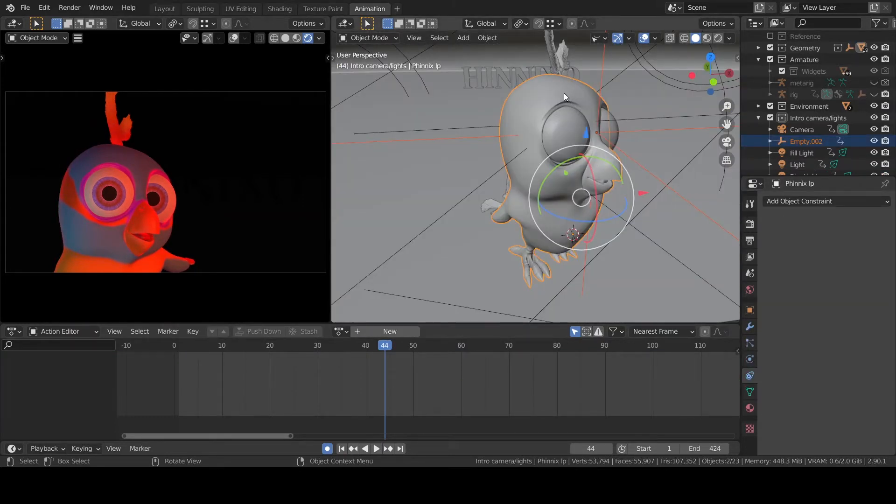
# - Parent the empty to the Phinnix lp character mesh using the Vertex option
pyautogui.rightClick(563, 93)
pyautogui.moveTo(538, 184)
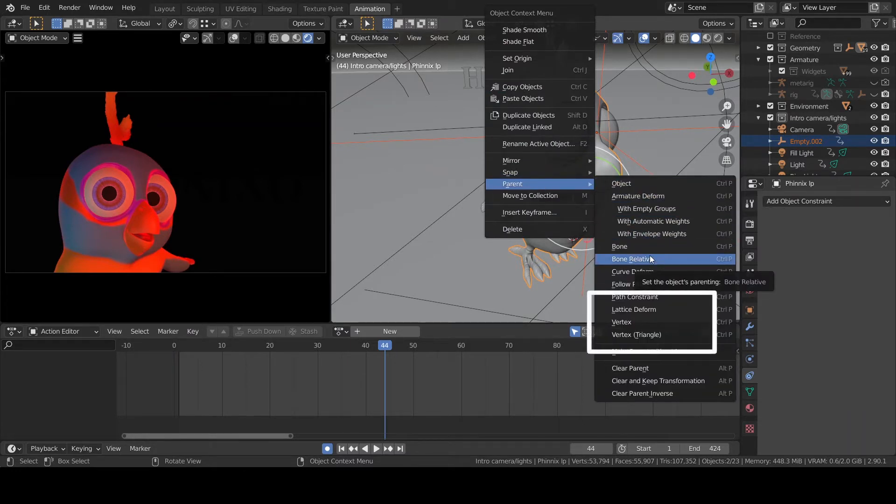
pyautogui.click(651, 321)
pyautogui.click(505, 345)
pyautogui.press('Escape')
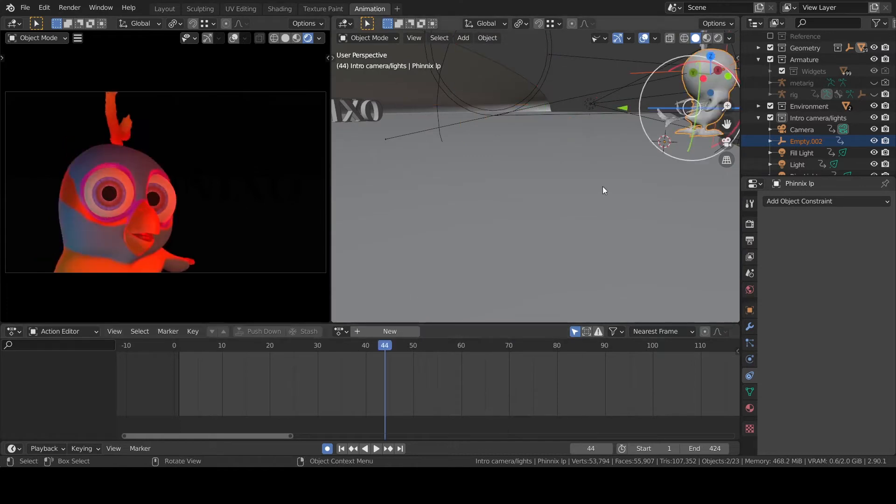
# - Rename the Empty.002 object as DOF
pyautogui.moveTo(663, 209); pyautogui.dragTo(613, 209, button='middle')
pyautogui.scroll(2, 612, 209)
pyautogui.click(798, 165)
pyautogui.doubleClick(803, 143)
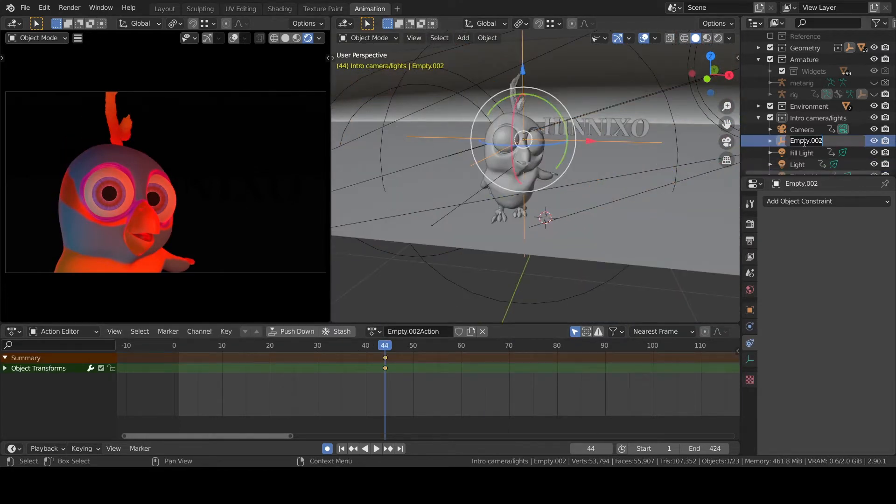
# - Add a Track To constraint to the key light with DOF as its target
pyautogui.click(797, 165)
pyautogui.click(791, 201)
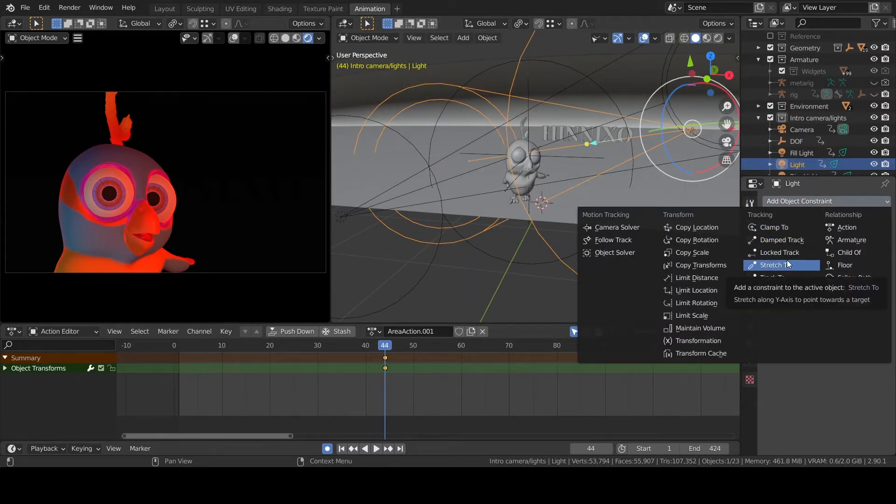
pyautogui.click(784, 278)
pyautogui.click(871, 238)
pyautogui.click(797, 142)
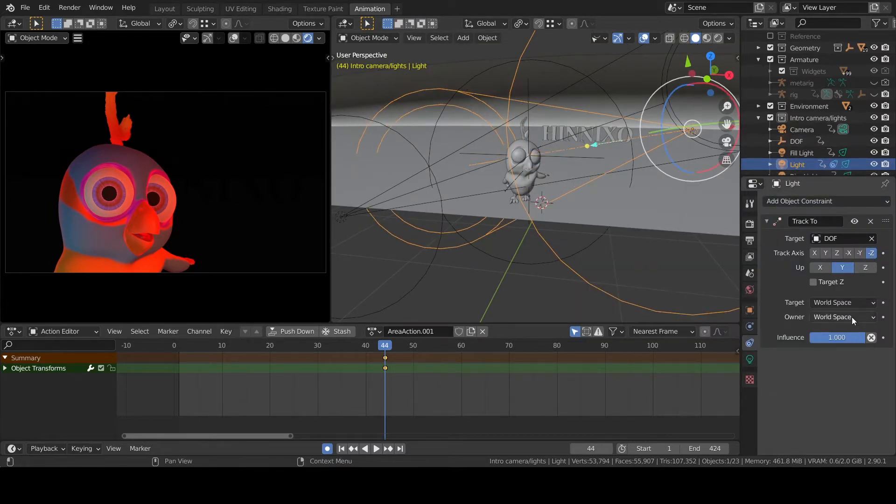
# - Return to frame 44 and copy the key light's Track To constraint onto the fill and rim lights
pyautogui.press('space')
pyautogui.click(620, 345)
pyautogui.moveTo(607, 234); pyautogui.dragTo(639, 244, button='middle')
pyautogui.click(385, 346)
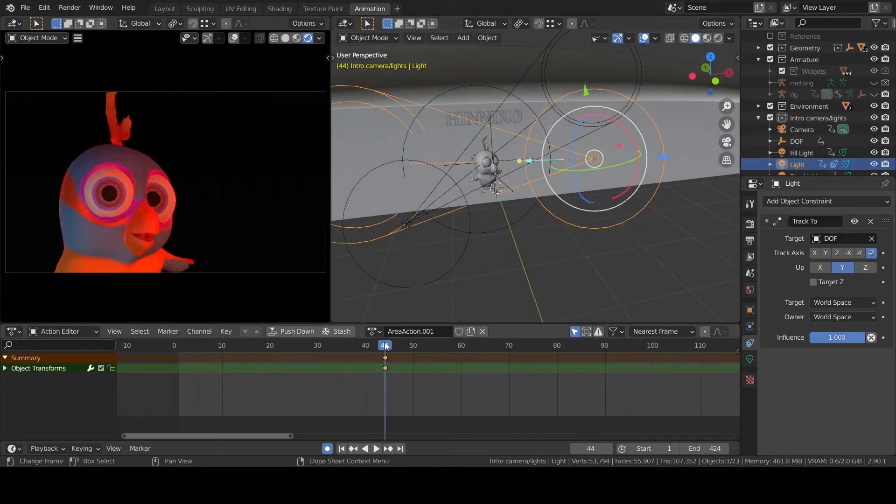
pyautogui.click(406, 224)
pyautogui.keyDown('shift'); pyautogui.click(363, 146); pyautogui.keyUp('shift')
pyautogui.keyDown('shift'); pyautogui.click(519, 132); pyautogui.keyUp('shift')
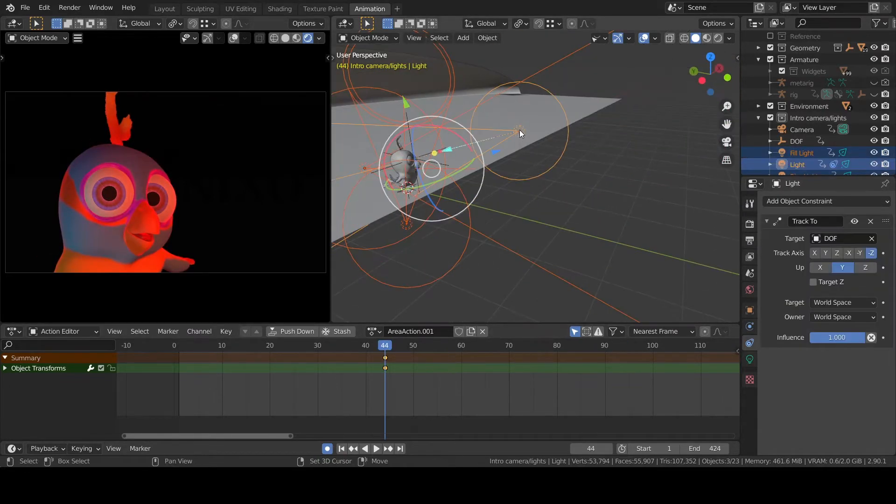
pyautogui.hotkey('ctrl', 'c')
pyautogui.click(496, 213)
pyautogui.click(496, 230)
pyautogui.click(500, 245)
pyautogui.moveTo(500, 245); pyautogui.dragTo(461, 212, button='middle')
pyautogui.moveTo(581, 162); pyautogui.dragTo(567, 261, button='middle')
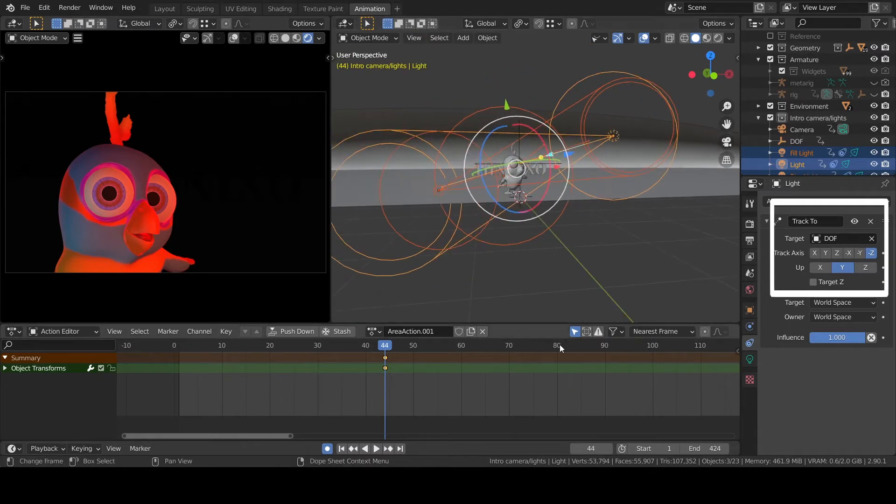
# - At frame 50, align the transform gizmo with the global axes and set the pivot point to Active Element
pyautogui.click(413, 345)
pyautogui.moveTo(443, 229); pyautogui.dragTo(541, 239, button='middle')
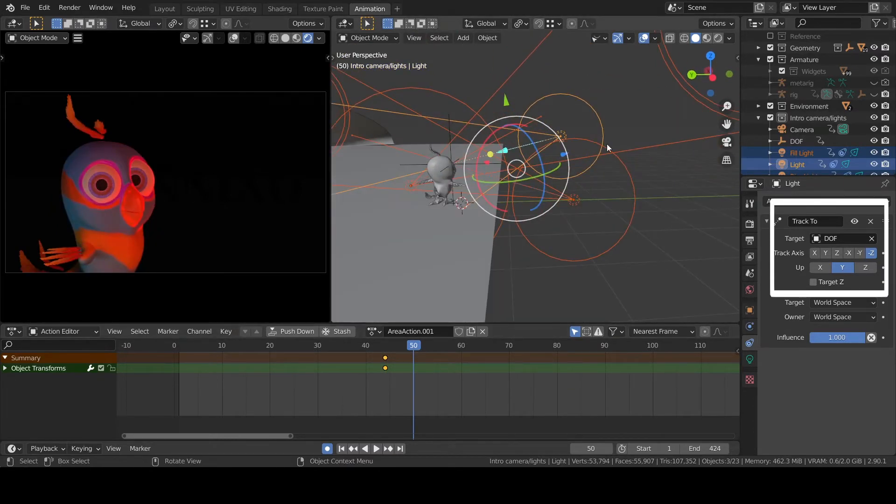
pyautogui.click(629, 38)
pyautogui.click(616, 130)
pyautogui.click(601, 149)
pyautogui.click(521, 23)
pyautogui.click(545, 85)
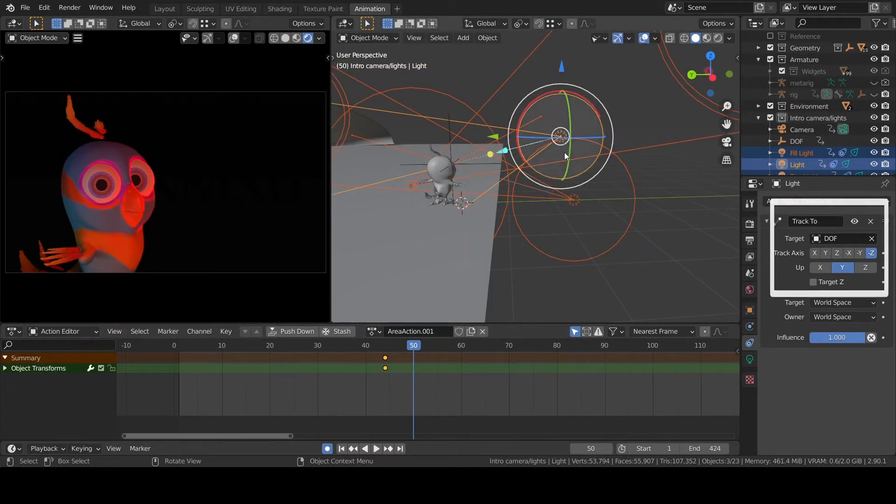
# - Move the three selected lights to follow the bird at frame 50, and go to frame 55
pyautogui.press('g')
pyautogui.moveTo(437, 119); pyautogui.dragTo(422, 129)
pyautogui.click(437, 346)
pyautogui.moveTo(512, 194); pyautogui.dragTo(431, 190, button='middle')
pyautogui.moveTo(568, 144); pyautogui.dragTo(589, 143)
pyautogui.hotkey('ctrl', 'z')
pyautogui.click(521, 23)
pyautogui.click(534, 50)
pyautogui.moveTo(496, 213); pyautogui.dragTo(490, 213)
pyautogui.hotkey('ctrl', 'z')
# - Set the pivot point to Individual Origins and move the three lights to follow the bird at frames 55 and 60
pyautogui.click(521, 24)
pyautogui.click(555, 61)
pyautogui.moveTo(489, 169); pyautogui.dragTo(484, 172)
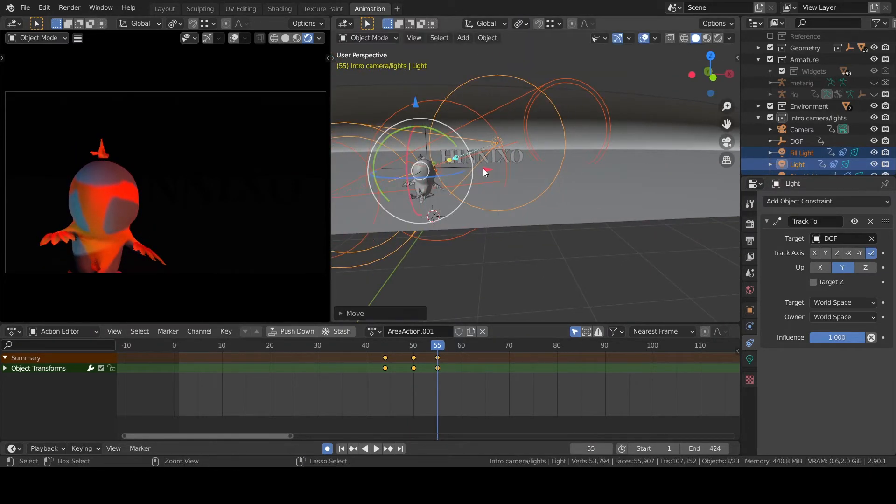
pyautogui.hotkey('ctrl', 'z')
pyautogui.moveTo(484, 173); pyautogui.dragTo(471, 210, button='middle')
pyautogui.moveTo(495, 164); pyautogui.dragTo(480, 166)
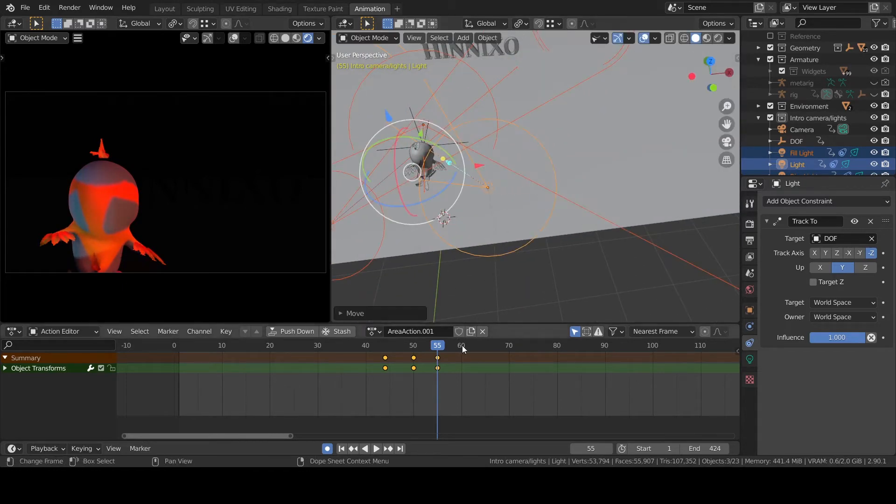
pyautogui.click(461, 346)
pyautogui.moveTo(421, 131); pyautogui.dragTo(422, 123)
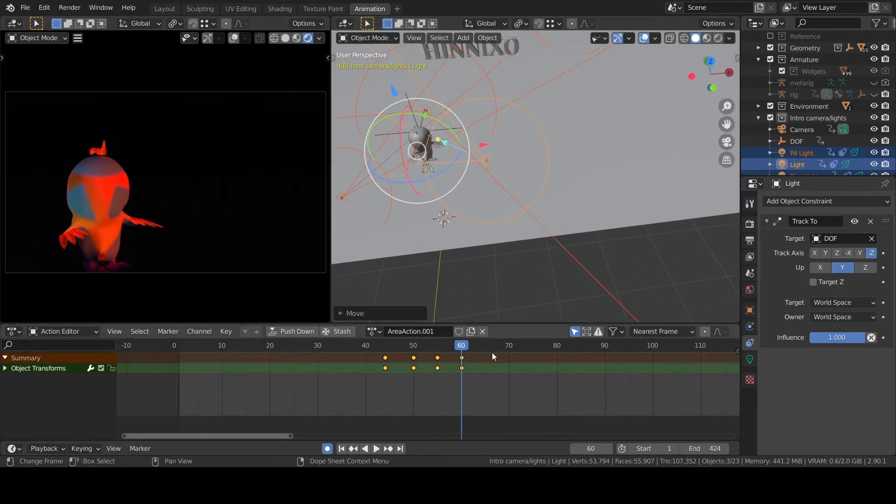
# - At frame 73, shift the three lights with the bird, then reposition the key, fill and rim lights individually around it
pyautogui.moveTo(487, 346); pyautogui.dragTo(509, 346)
pyautogui.moveTo(506, 280); pyautogui.dragTo(507, 310, button='middle')
pyautogui.click(523, 346)
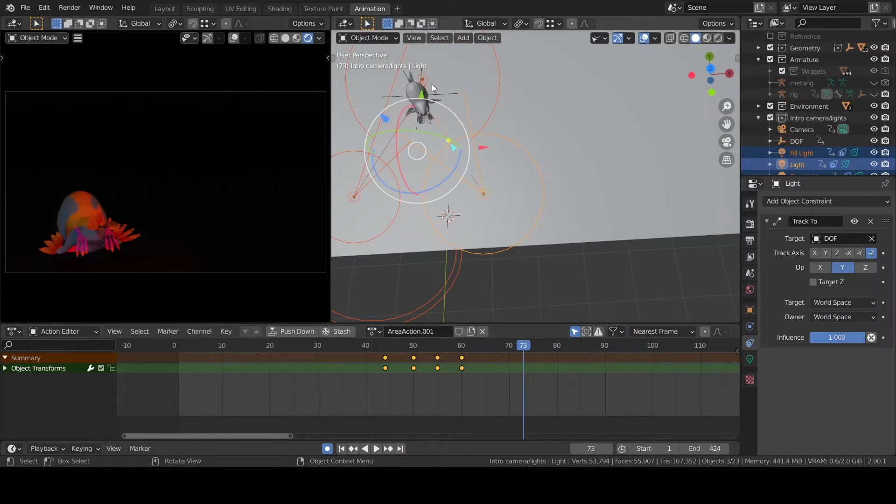
pyautogui.moveTo(418, 91); pyautogui.dragTo(419, 79)
pyautogui.click(491, 190)
pyautogui.click(484, 178)
pyautogui.moveTo(485, 116); pyautogui.dragTo(484, 48)
pyautogui.click(356, 183)
pyautogui.moveTo(358, 122)
pyautogui.mouseDown()
pyautogui.moveTo(360, 110)
pyautogui.moveTo(359, 119)
pyautogui.mouseUp()
pyautogui.click(423, 70)
pyautogui.moveTo(489, 66); pyautogui.dragTo(472, 65)
# - Play back the lighting, then set the key light's radius to 1.11 m, spot size to 56° and blend to 0.518
pyautogui.click(750, 359)
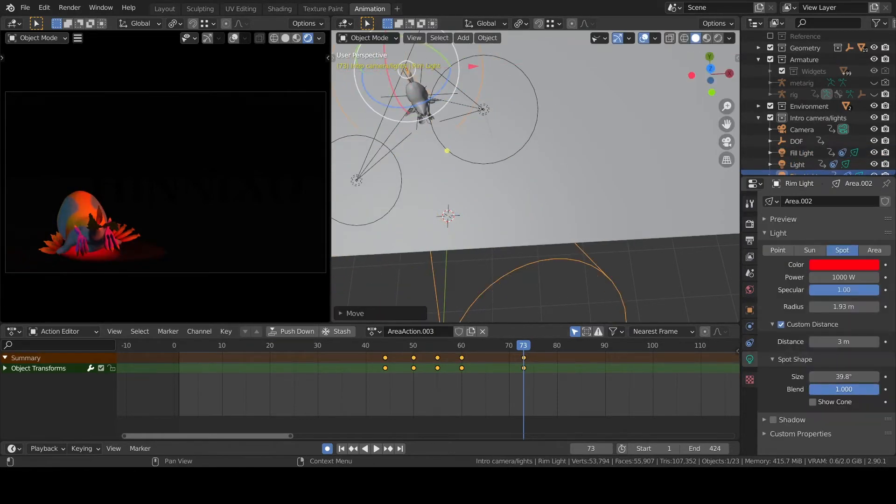
pyautogui.click(387, 348)
pyautogui.press('space')
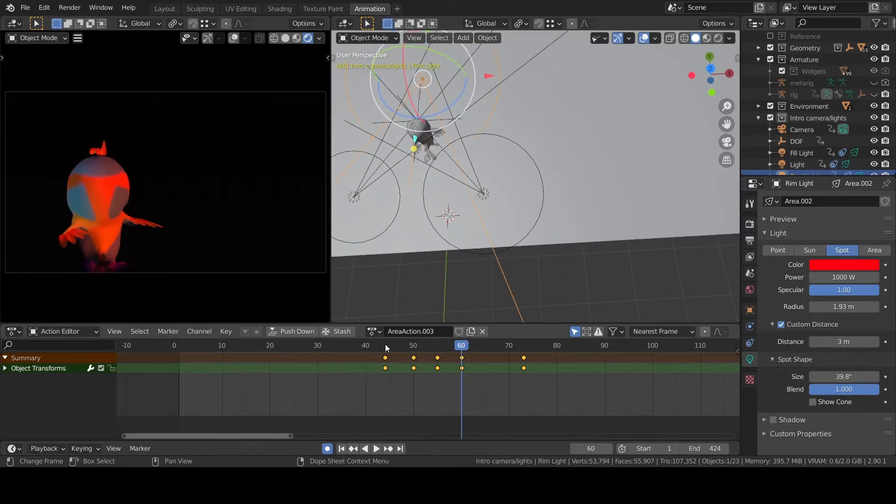
pyautogui.click(483, 157)
pyautogui.click(461, 347)
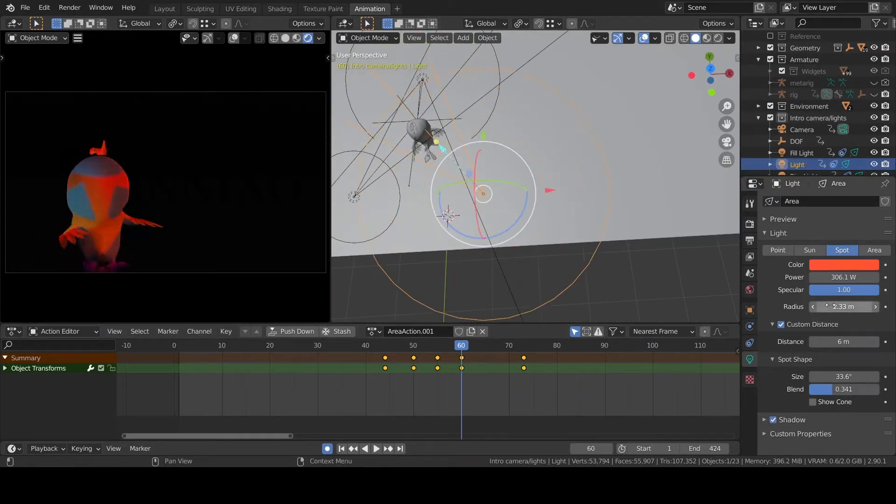
pyautogui.moveTo(843, 377); pyautogui.dragTo(847, 377)
pyautogui.click(503, 347)
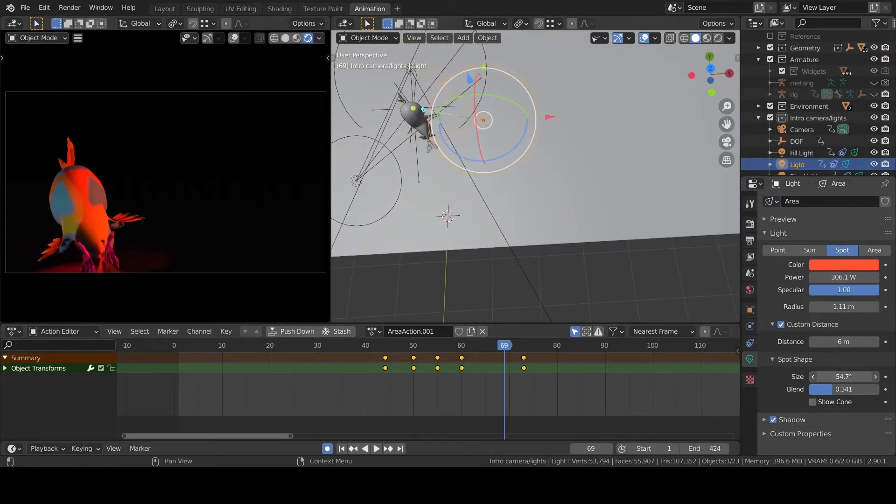
# - Step to frame 73 and lower the rim light behind the bird
pyautogui.press('Right')
pyautogui.press('Right')
pyautogui.click(410, 70)
pyautogui.moveTo(467, 158); pyautogui.dragTo(602, 130, button='middle')
pyautogui.press('Right')
pyautogui.press('Right')
pyautogui.moveTo(455, 39); pyautogui.dragTo(457, 59)
# - Raise the key light above the bird at frame 73
pyautogui.click(500, 86)
pyautogui.scroll(-3, 502, 91)
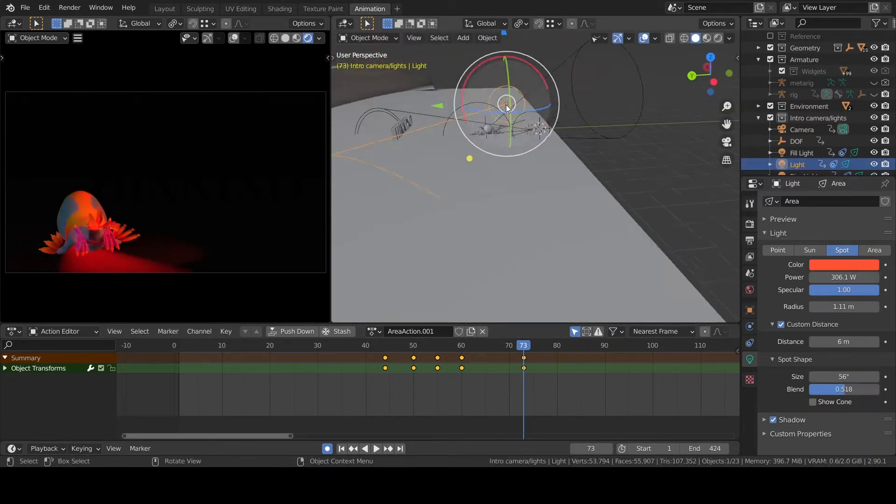
pyautogui.moveTo(510, 49)
pyautogui.mouseDown()
pyautogui.moveTo(510, 57)
pyautogui.moveTo(512, 23)
pyautogui.moveTo(513, 36)
pyautogui.mouseUp()
# - Move the rim light about 0.75 m farther behind the bird at frame 73, and play back from frame 44
pyautogui.scroll(-1, 512, 28)
pyautogui.scroll(-1, 871, 164)
pyautogui.click(809, 165)
pyautogui.scroll(3, 555, 153)
pyautogui.moveTo(398, 134); pyautogui.dragTo(379, 136)
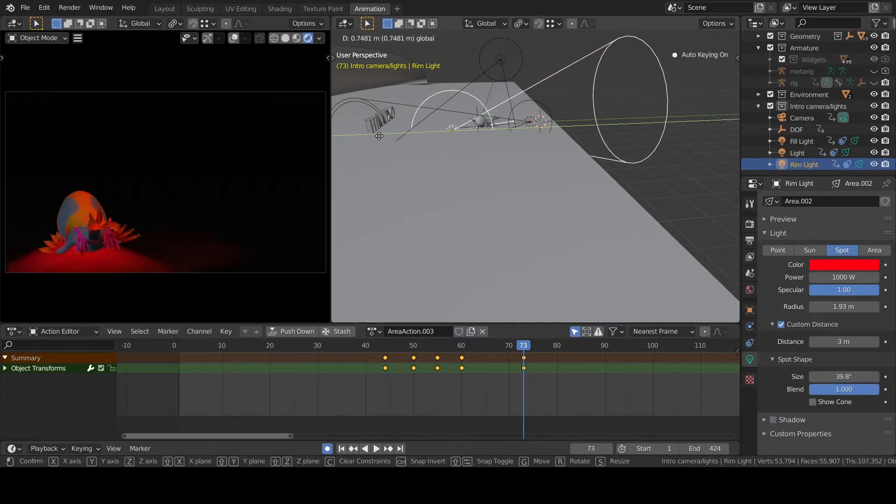
pyautogui.moveTo(471, 61); pyautogui.dragTo(472, 62)
pyautogui.click(518, 347)
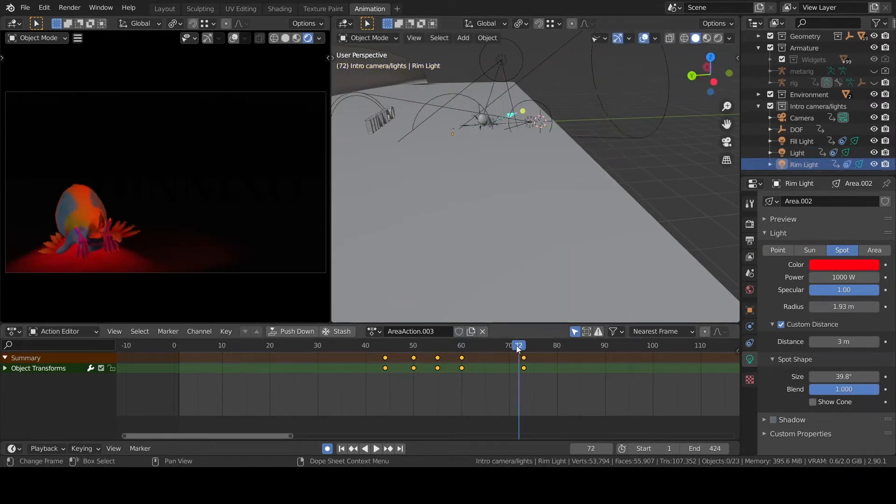
pyautogui.click(386, 346)
pyautogui.press('space')
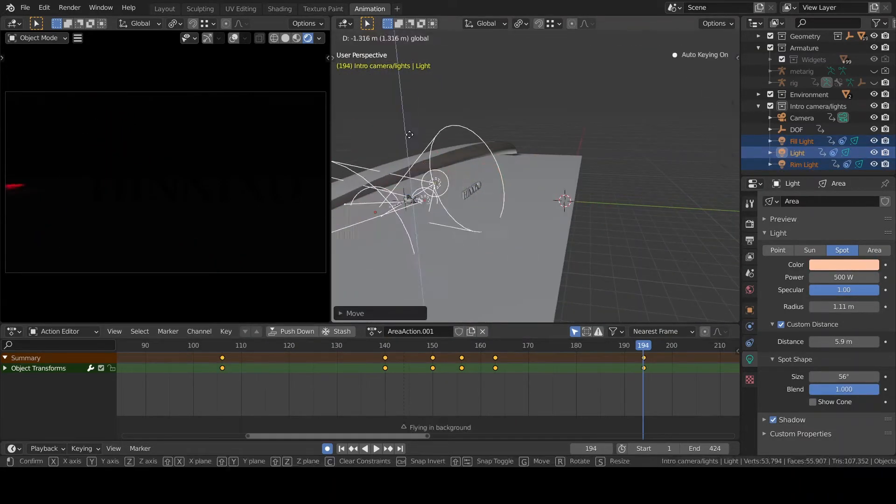
# - Reposition the three lights to follow the flying bird, keyframing them between frames 194 and 207
pyautogui.click(409, 134)
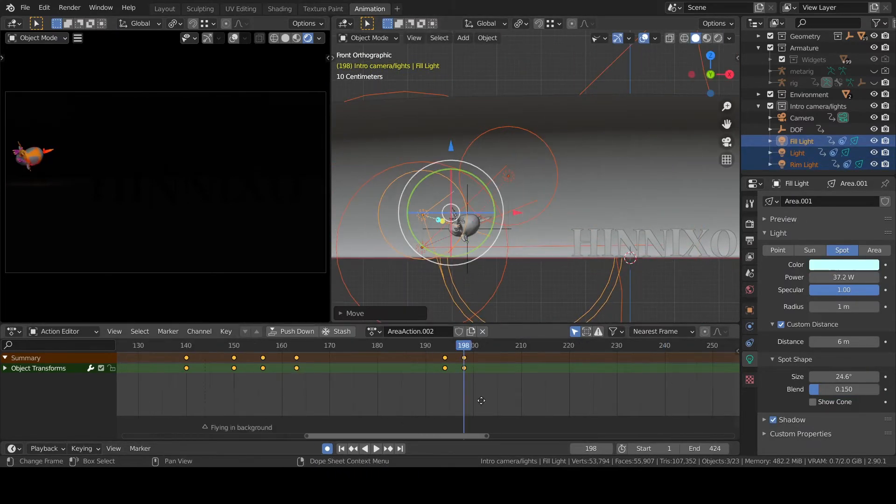
pyautogui.click(447, 345)
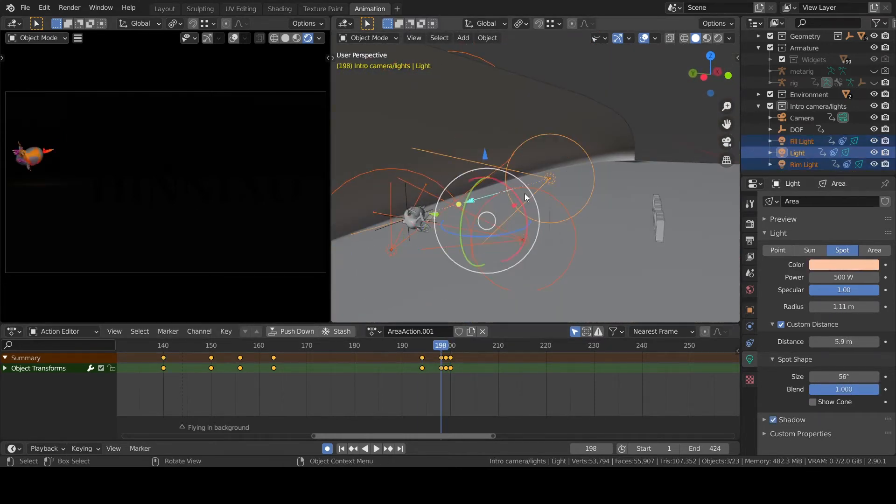
pyautogui.press('g')
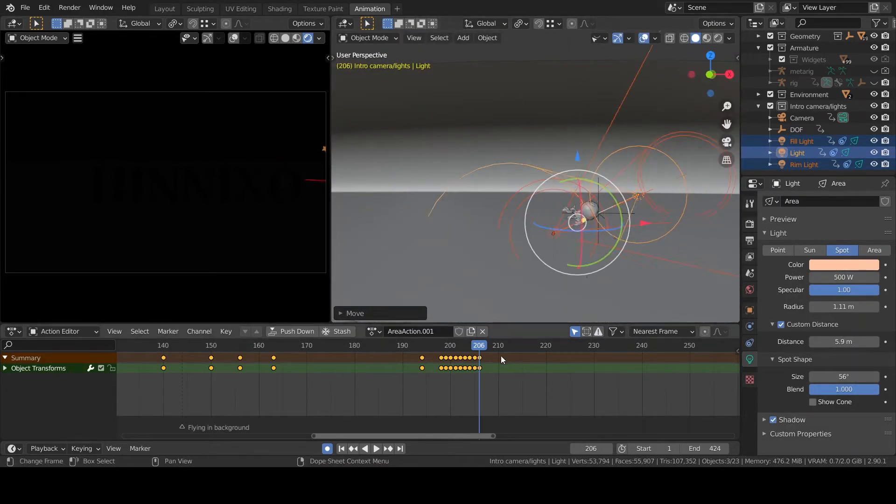
pyautogui.press('g')
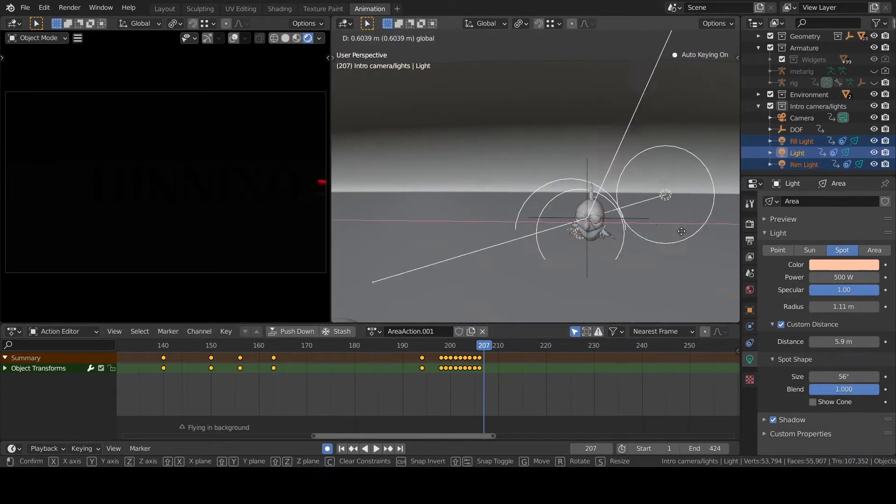
pyautogui.click(681, 231)
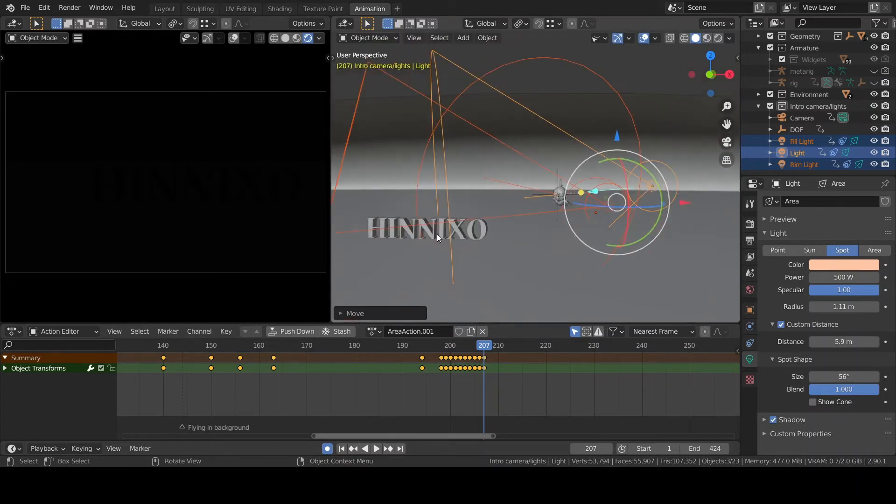
# - Keyframe the three lights near the bird at frame 230, holding their frame 207 position until frame 229
pyautogui.moveTo(488, 348); pyautogui.dragTo(593, 347)
pyautogui.press('i')
pyautogui.click(644, 231)
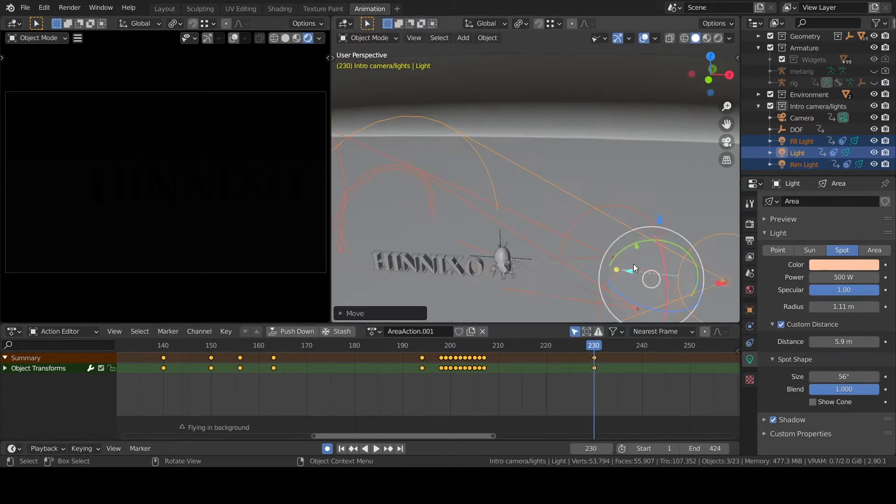
pyautogui.click(593, 358)
pyautogui.press('g')
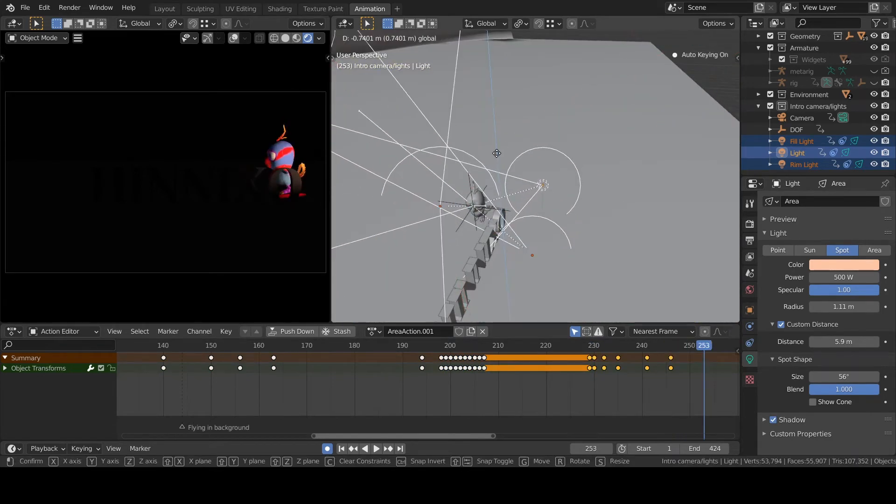
# - Lower the three lights by about 0.74 m at frame 253 and view the scene from the front
pyautogui.click(497, 153)
pyautogui.press('Right')
pyautogui.click(734, 76)
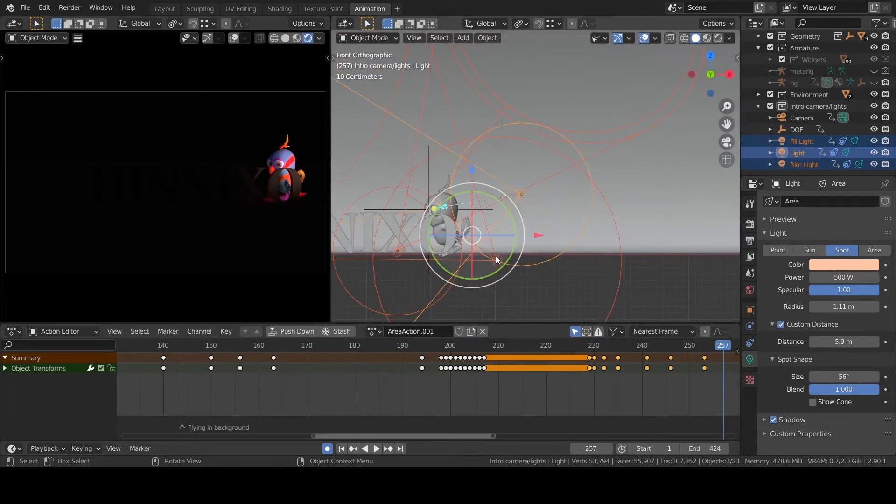
# - Go to frame 262 and raise the three lights to match the bird's height
pyautogui.moveTo(718, 376); pyautogui.dragTo(512, 376, button='middle')
pyautogui.press('Right')
pyautogui.press('Right')
pyautogui.press('Right')
pyautogui.press('Right')
pyautogui.press('Right')
pyautogui.moveTo(473, 176); pyautogui.dragTo(478, 151)
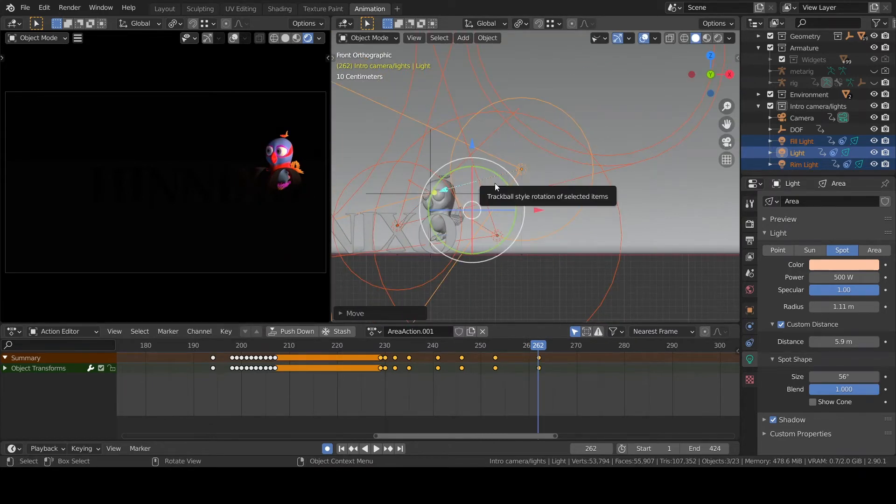
# - At frame 266, raise the three lights and shift them along negative X with the bird
pyautogui.press('Right')
pyautogui.press('Right')
pyautogui.press('Right')
pyautogui.press('Right')
pyautogui.moveTo(472, 145); pyautogui.dragTo(472, 112)
pyautogui.moveTo(539, 177); pyautogui.dragTo(481, 178)
# - At frame 271, raise the three lights slightly to follow the bird
pyautogui.press('Right')
pyautogui.press('Right')
pyautogui.press('Right')
pyautogui.press('Right')
pyautogui.press('Right')
pyautogui.moveTo(416, 111); pyautogui.dragTo(415, 103)
# - At frame 277, shift the three lights along negative X and raise them slightly
pyautogui.press('Right')
pyautogui.press('Right')
pyautogui.press('Right')
pyautogui.press('Right')
pyautogui.press('Right')
pyautogui.press('Right')
pyautogui.moveTo(482, 170); pyautogui.dragTo(462, 170)
pyautogui.moveTo(395, 104); pyautogui.dragTo(396, 97)
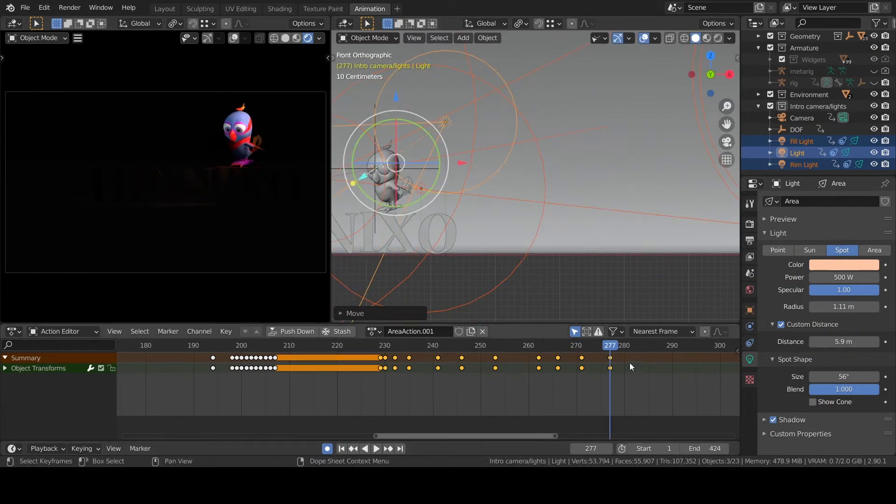
# - At frame 287, shift the three lights along negative X and lower them to the bird standing on the letters
pyautogui.press('Right')
pyautogui.press('Right')
pyautogui.moveTo(460, 162); pyautogui.dragTo(430, 160)
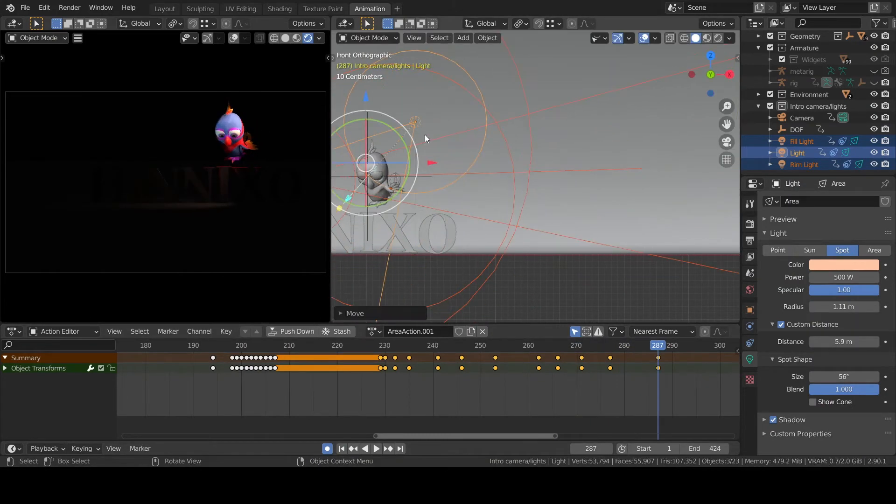
pyautogui.moveTo(366, 96); pyautogui.dragTo(375, 123)
pyautogui.moveTo(520, 437); pyautogui.dragTo(557, 440)
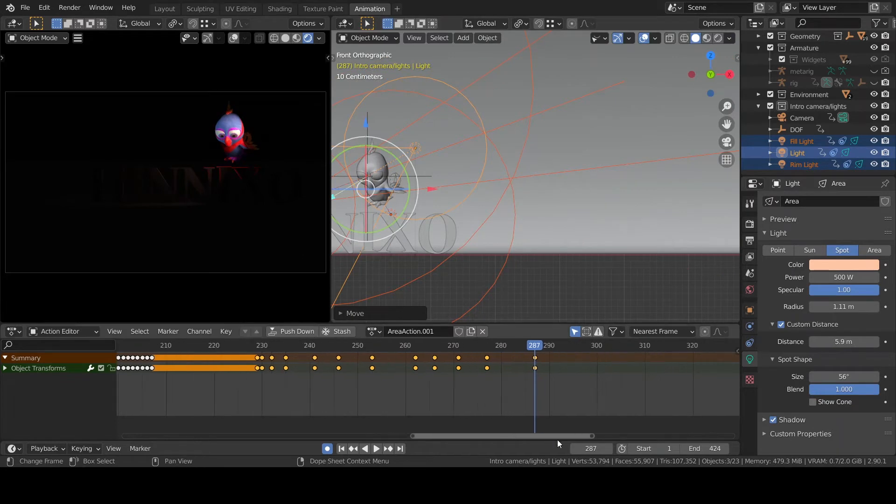
# - Advance to frame 299 and insert a keyframe that holds the three lights in their frame 287 position
pyautogui.press('Right')
pyautogui.press('Right')
pyautogui.press('Right')
pyautogui.keyDown('shift'); pyautogui.moveTo(510, 260); pyautogui.dragTo(629, 253, button='middle'); pyautogui.keyUp('shift')
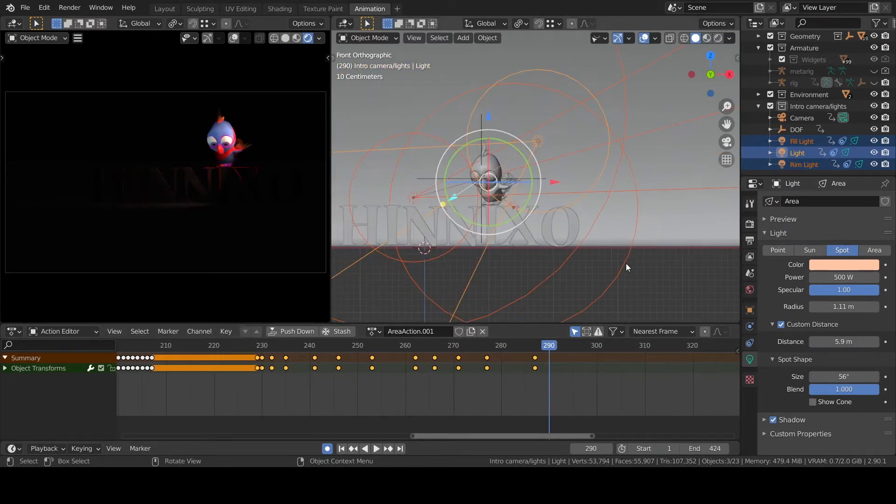
pyautogui.press('Right')
pyautogui.press('Right')
pyautogui.press('Right')
pyautogui.press('Right')
pyautogui.press('Right')
pyautogui.press('Right')
pyautogui.press('Right')
pyautogui.press('Right')
pyautogui.press('Right')
pyautogui.press('Right')
pyautogui.press('Right')
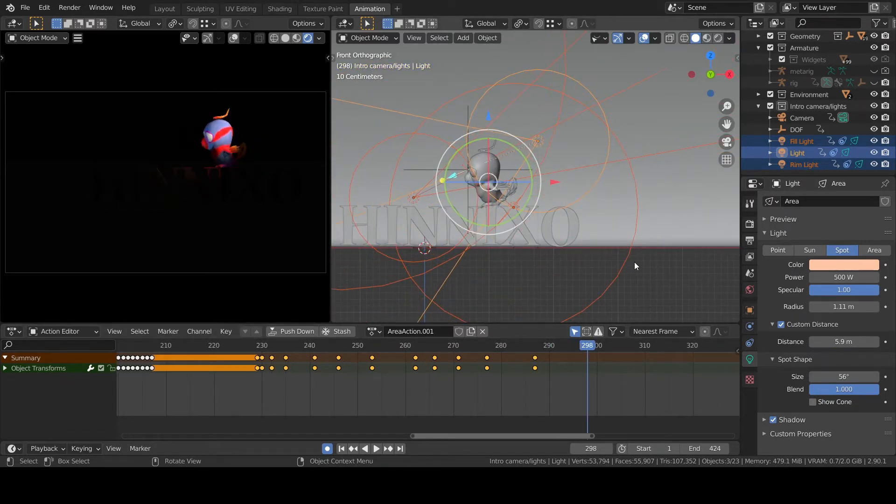
pyautogui.click(594, 349)
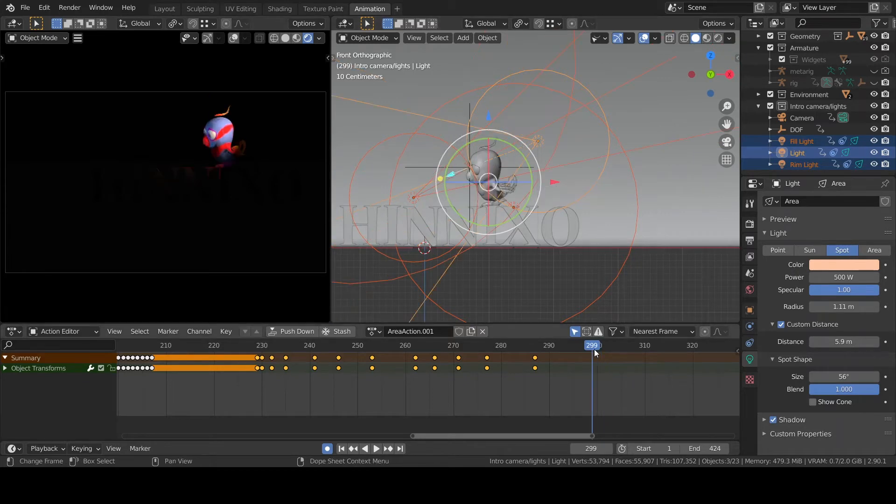
pyautogui.press('i')
pyautogui.click(601, 269)
# - At frame 302, shift the three lights along negative X and raise them with the bird, checking the placement from above
pyautogui.press('Right')
pyautogui.press('Right')
pyautogui.press('Right')
pyautogui.moveTo(523, 179); pyautogui.dragTo(518, 180)
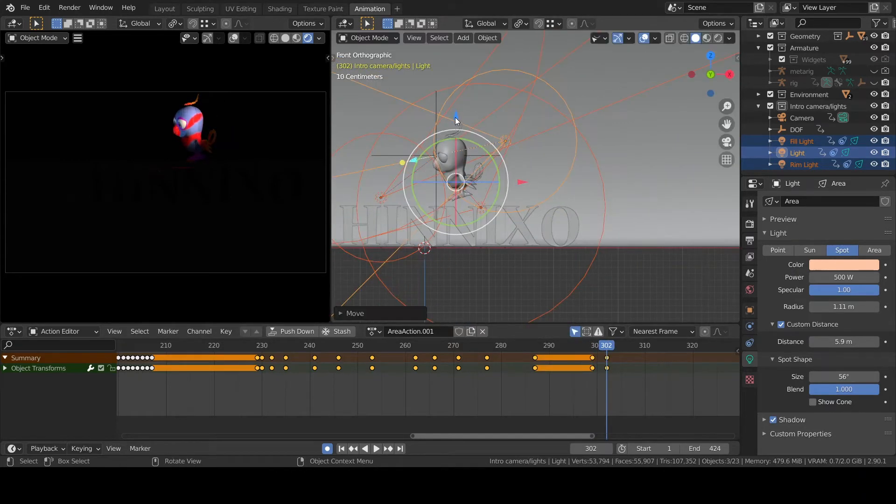
pyautogui.moveTo(457, 118); pyautogui.dragTo(464, 85)
pyautogui.click(710, 57)
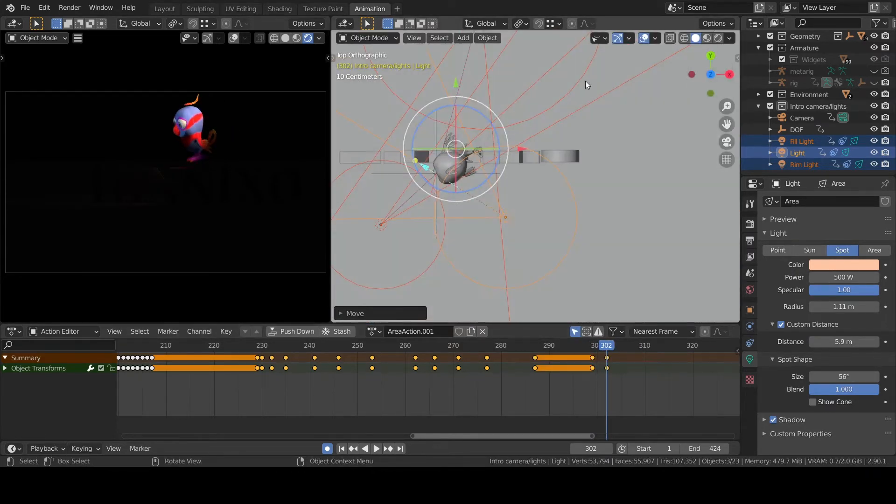
pyautogui.scroll(1, 566, 176)
pyautogui.click(710, 93)
pyautogui.moveTo(608, 346); pyautogui.dragTo(625, 346)
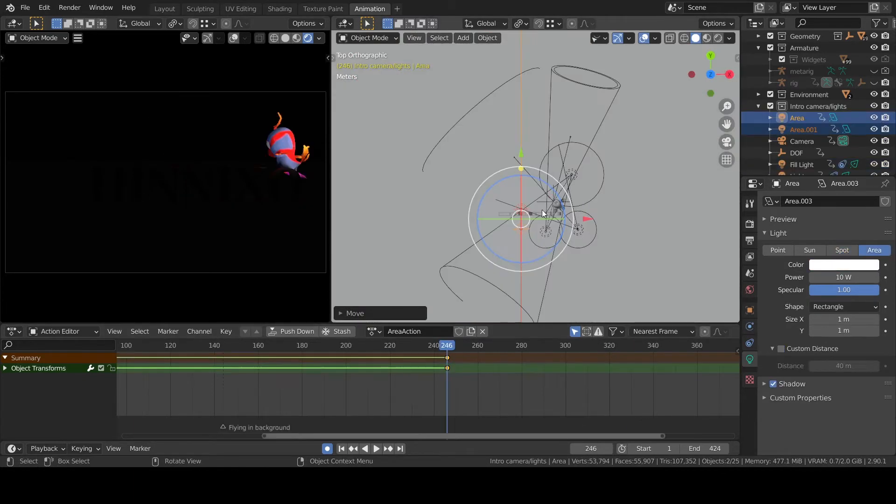
# - At frame 246, move both area lights along X to the last letter of the logo and lower them close to the ground
pyautogui.press('KP_7')
pyautogui.press('g')
pyautogui.moveTo(619, 245); pyautogui.dragTo(639, 244)
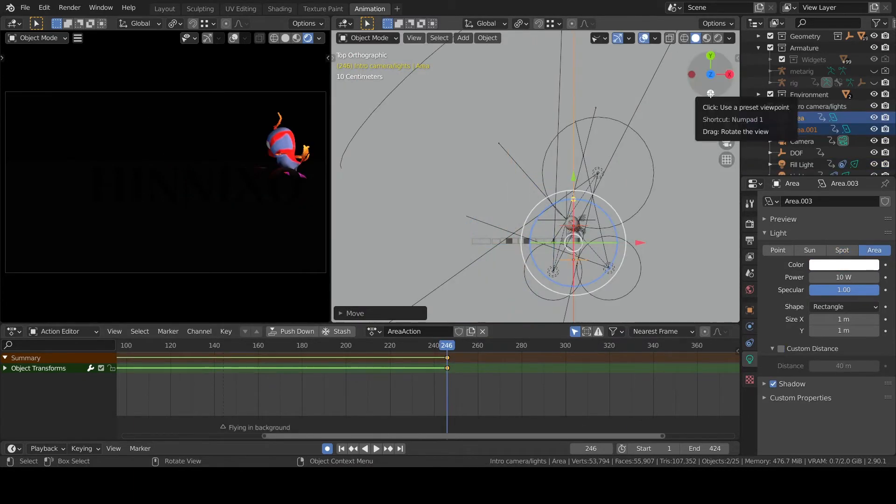
pyautogui.click(692, 74)
pyautogui.keyDown('shift'); pyautogui.moveTo(646, 224); pyautogui.dragTo(637, 176, button='middle'); pyautogui.keyUp('shift')
pyautogui.moveTo(562, 130); pyautogui.dragTo(569, 216)
pyautogui.scroll(1, 595, 308)
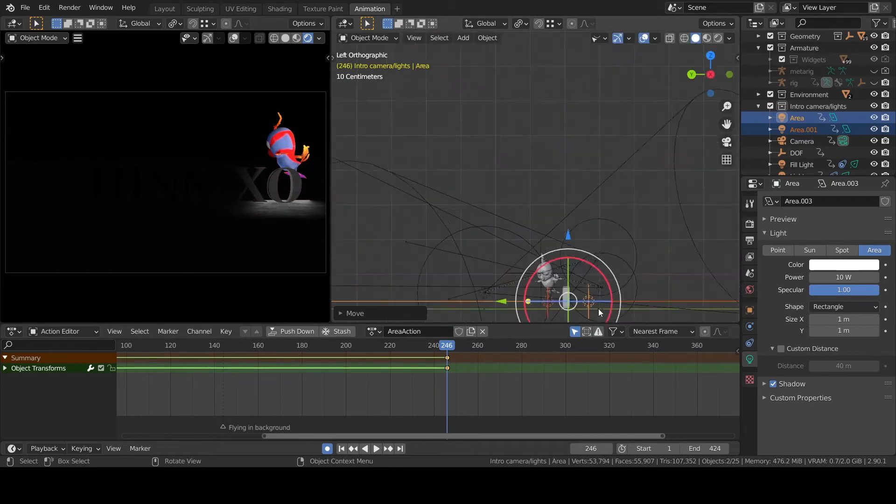
pyautogui.keyDown('shift'); pyautogui.moveTo(598, 312); pyautogui.dragTo(564, 202, button='middle'); pyautogui.keyUp('shift')
pyautogui.scroll(9, 564, 202)
# - Rotate the two area lights so they tilt up toward the letters from either side
pyautogui.click(638, 254)
pyautogui.moveTo(393, 222); pyautogui.dragTo(377, 233)
pyautogui.click(637, 251)
pyautogui.moveTo(650, 209); pyautogui.dragTo(665, 218)
pyautogui.moveTo(445, 346); pyautogui.dragTo(448, 345)
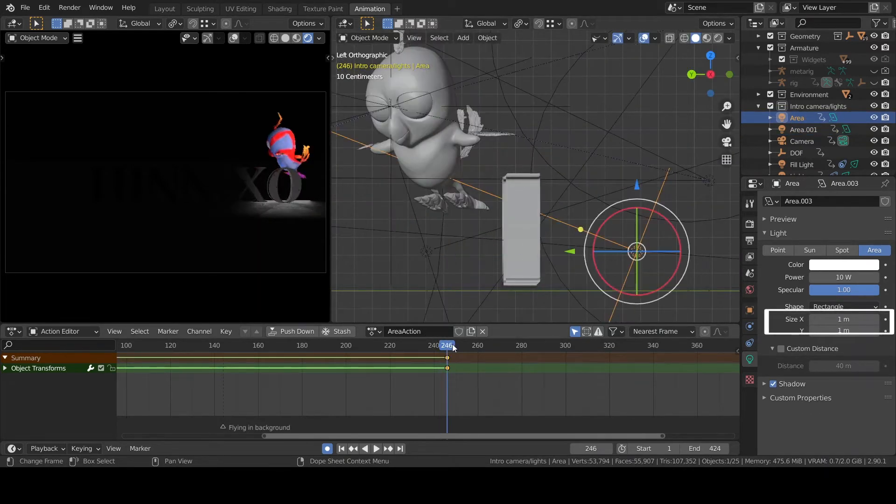
# - Colour the area light in front of the letters light cyan and the one behind them red
pyautogui.click(844, 265)
pyautogui.moveTo(817, 143); pyautogui.dragTo(821, 141)
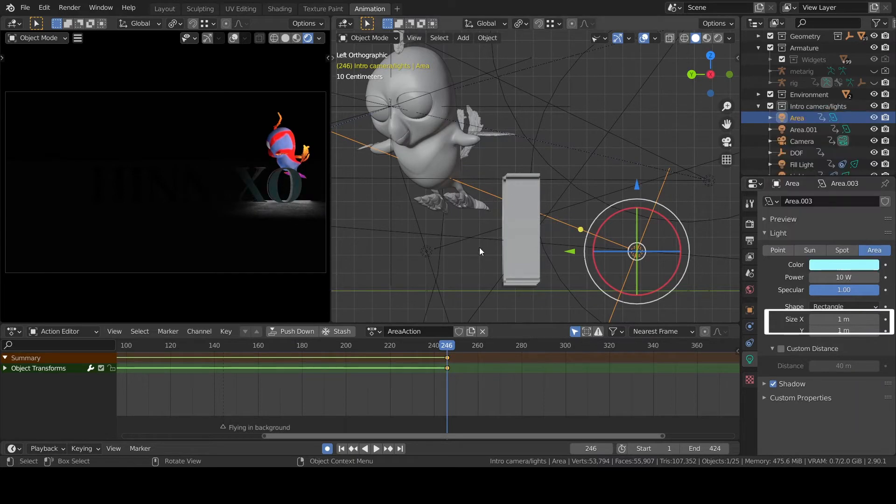
pyautogui.click(426, 251)
pyautogui.click(843, 264)
pyautogui.click(877, 154)
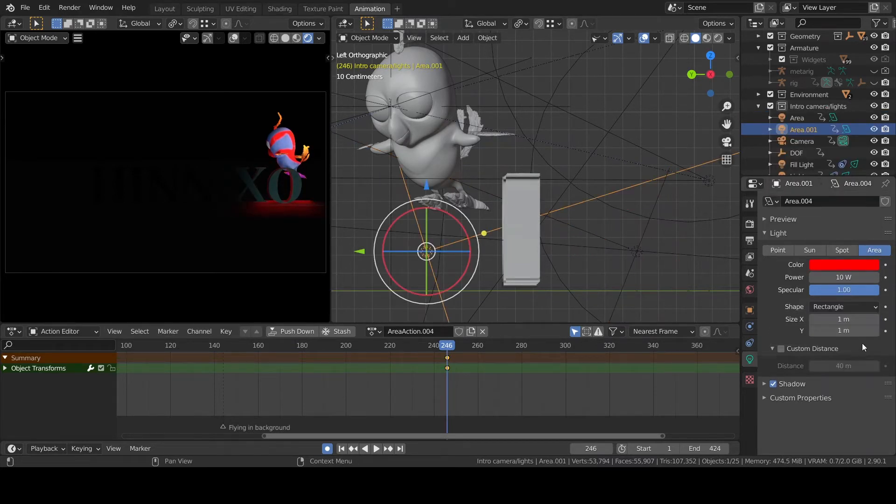
# - Set the red area light's Y size to 0.5 m, move it along Y toward the letters, lower it slightly and tilt it upward
pyautogui.press('BackSpace')
pyautogui.moveTo(383, 234); pyautogui.dragTo(382, 235)
pyautogui.press('g')
pyautogui.press('y')
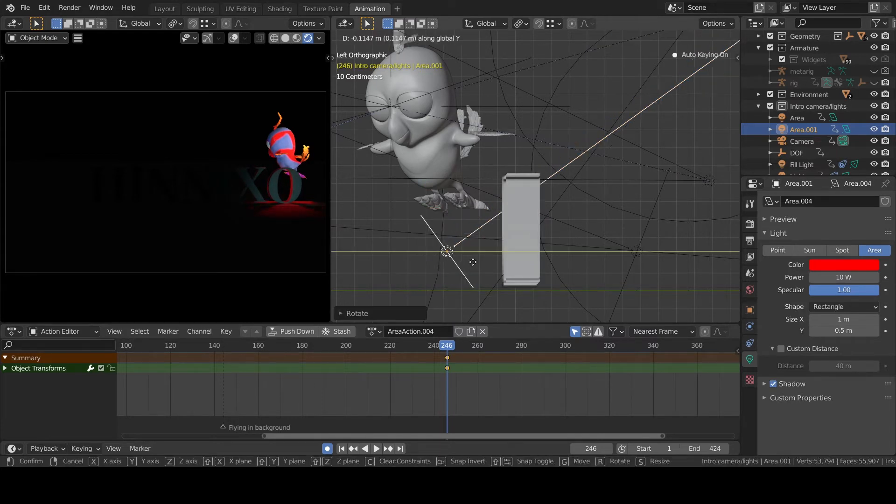
pyautogui.click(490, 259)
pyautogui.moveTo(463, 190); pyautogui.dragTo(463, 191)
pyautogui.moveTo(472, 222); pyautogui.dragTo(471, 200)
# - Set the cyan area light's Y size to 0.41 m, move it along Y closer to the letters and tilt it upward
pyautogui.click(637, 252)
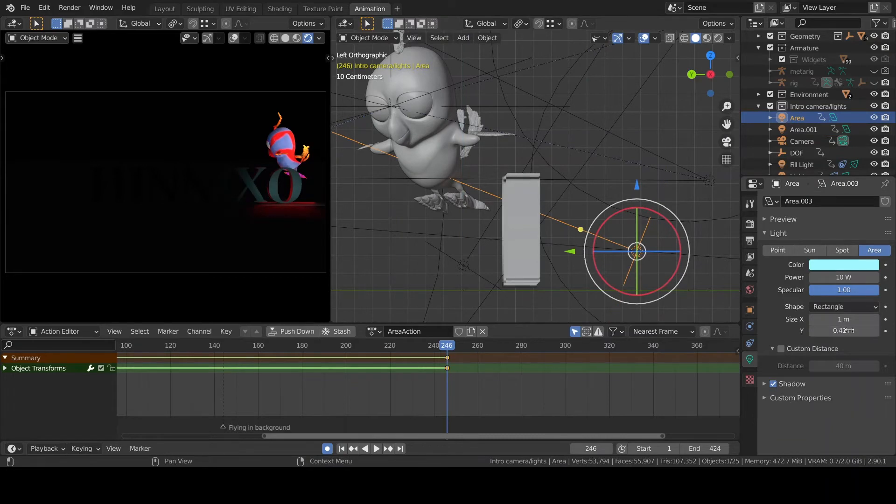
pyautogui.moveTo(567, 251); pyautogui.dragTo(523, 250)
pyautogui.moveTo(572, 213); pyautogui.dragTo(595, 205)
# - Change the interpolation mode of the red area light's first keyframe at the start of the timeline
pyautogui.keyDown('shift'); pyautogui.click(464, 265); pyautogui.keyUp('shift')
pyautogui.rightClick(424, 367)
pyautogui.moveTo(425, 367)
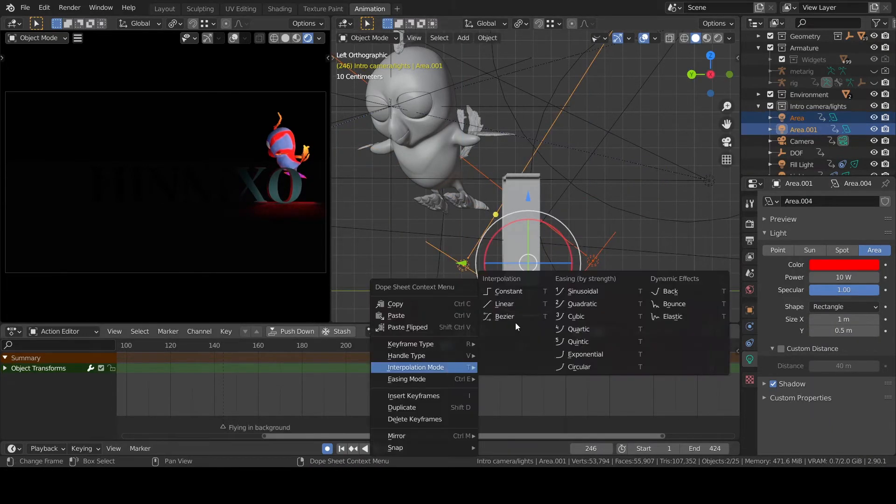
pyautogui.click(515, 322)
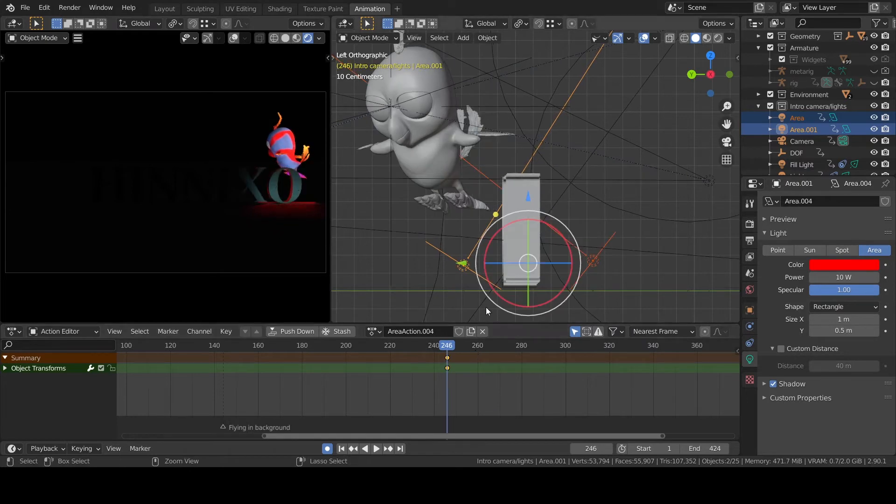
pyautogui.press('Left')
pyautogui.scroll(-4, 487, 298)
pyautogui.scroll(-1, 435, 386)
pyautogui.moveTo(435, 386); pyautogui.dragTo(679, 383, button='middle')
pyautogui.click(192, 369)
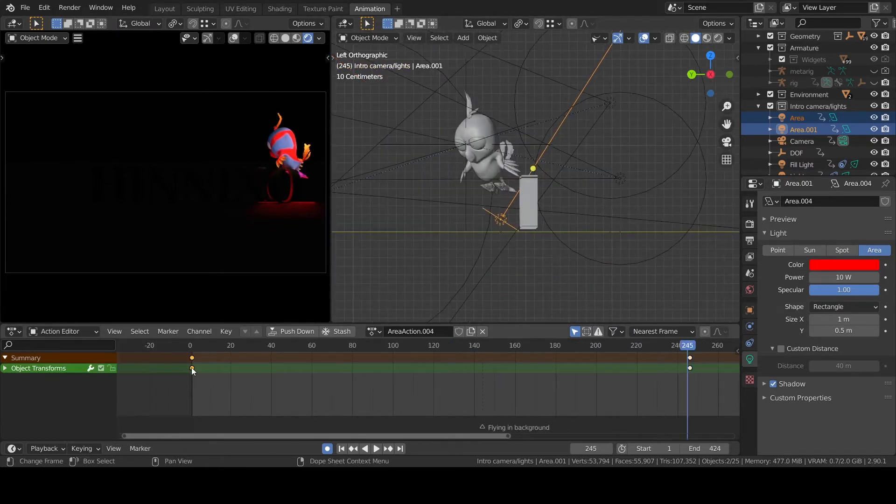
pyautogui.rightClick(192, 368)
pyautogui.click(282, 301)
# - At frame 246, move both area lights about 0.2 m along positive X and keyframe their X size at 1 m
pyautogui.click(693, 346)
pyautogui.press('KP_1')
pyautogui.scroll(3, 601, 252)
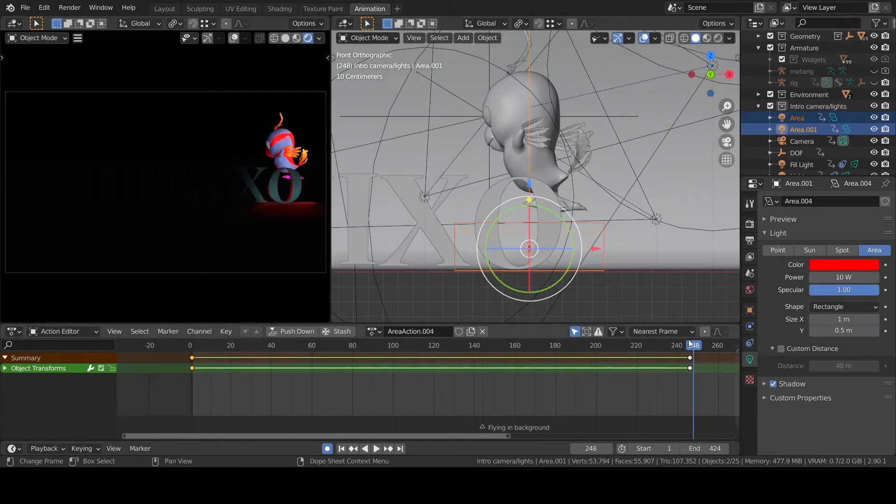
pyautogui.press('Left')
pyautogui.press('Left')
pyautogui.scroll(2, 644, 396)
pyautogui.press('g')
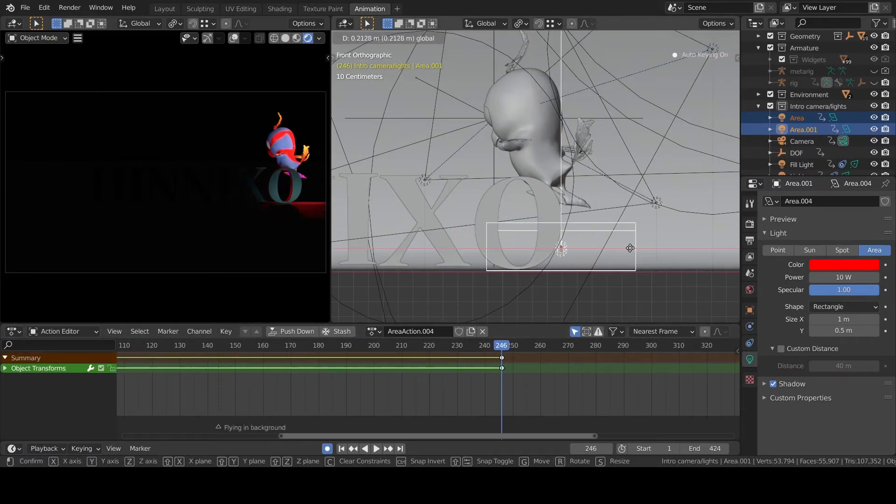
pyautogui.click(563, 252)
pyautogui.hotkey('shift', 's')
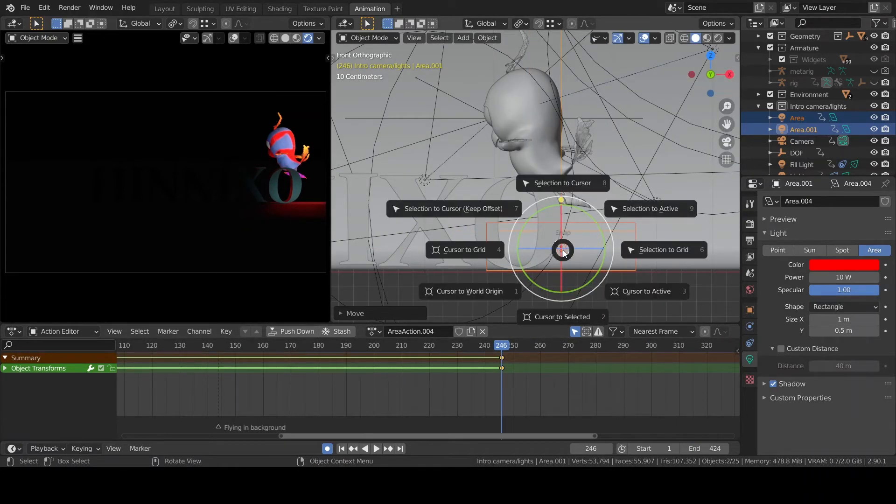
pyautogui.click(726, 309)
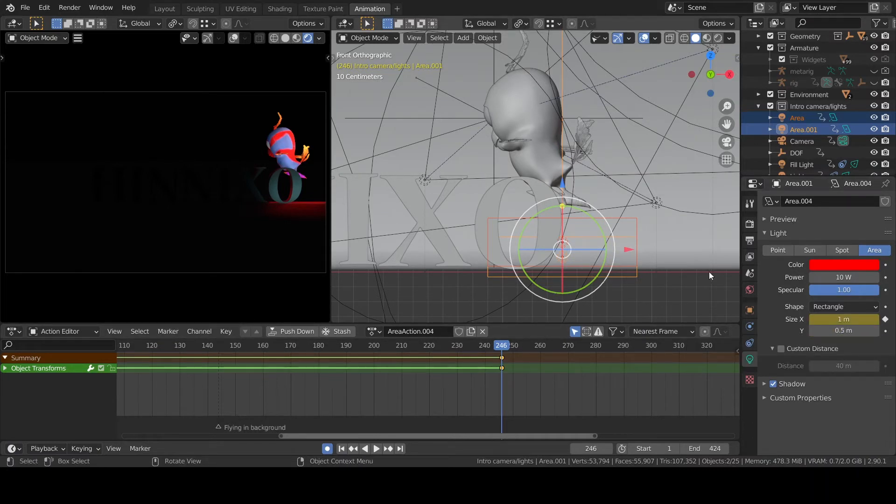
# - At frame 333, widen the cyan area light's X size to span the logo, keyframe it, and shift the light along negative X
pyautogui.click(567, 258)
pyautogui.moveTo(470, 436); pyautogui.dragTo(625, 435)
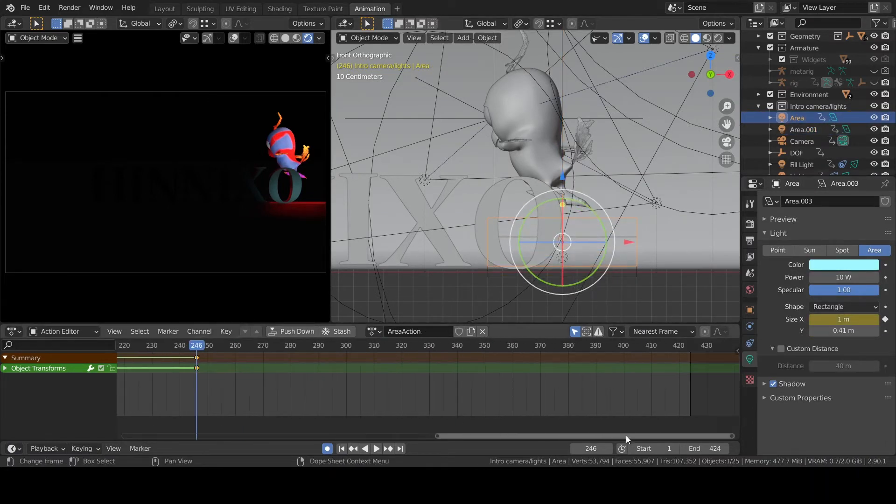
pyautogui.moveTo(541, 344); pyautogui.dragTo(439, 345)
pyautogui.moveTo(840, 320); pyautogui.dragTo(864, 319)
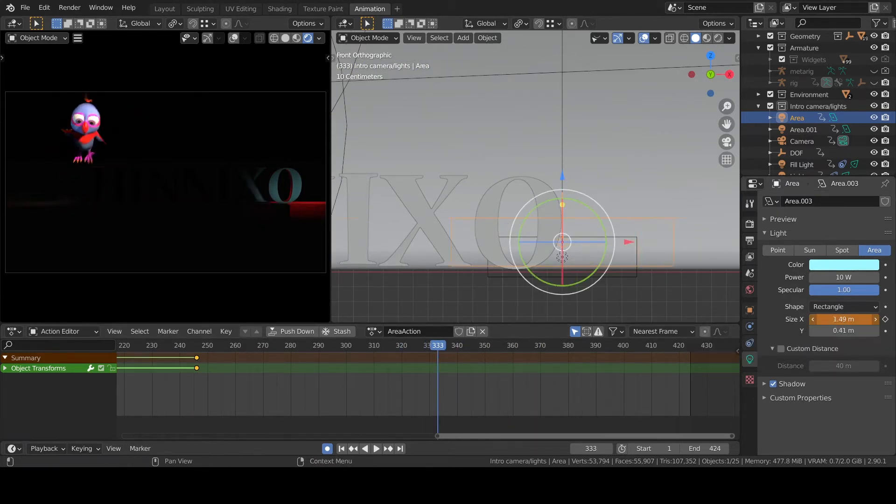
pyautogui.press('i')
pyautogui.press('KP_7')
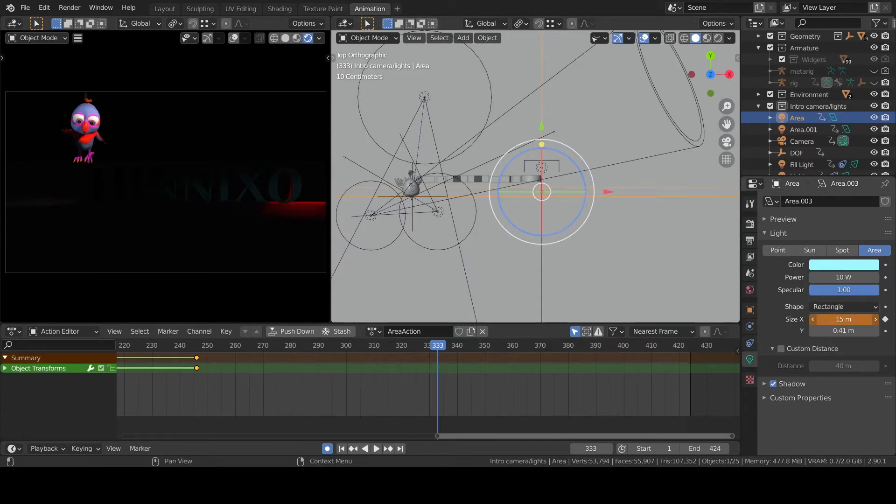
pyautogui.moveTo(723, 296); pyautogui.dragTo(537, 112, button='middle')
pyautogui.moveTo(844, 319); pyautogui.dragTo(810, 319)
pyautogui.moveTo(604, 190); pyautogui.dragTo(547, 195)
pyautogui.moveTo(462, 203); pyautogui.dragTo(595, 212, button='middle')
# - Fine-tune the cyan area light's aim at frames 246 and 333 and change the interpolation of its frame 246 keyframe
pyautogui.click(197, 346)
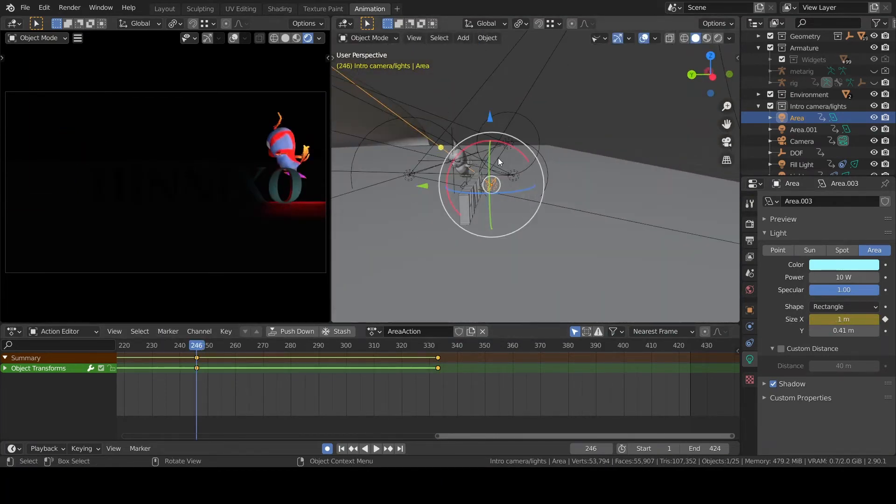
pyautogui.moveTo(498, 143); pyautogui.dragTo(502, 144)
pyautogui.click(437, 347)
pyautogui.moveTo(451, 177); pyautogui.dragTo(438, 171)
pyautogui.moveTo(502, 236); pyautogui.dragTo(441, 228, button='middle')
pyautogui.moveTo(405, 181); pyautogui.dragTo(403, 185)
pyautogui.click(197, 346)
pyautogui.click(197, 368)
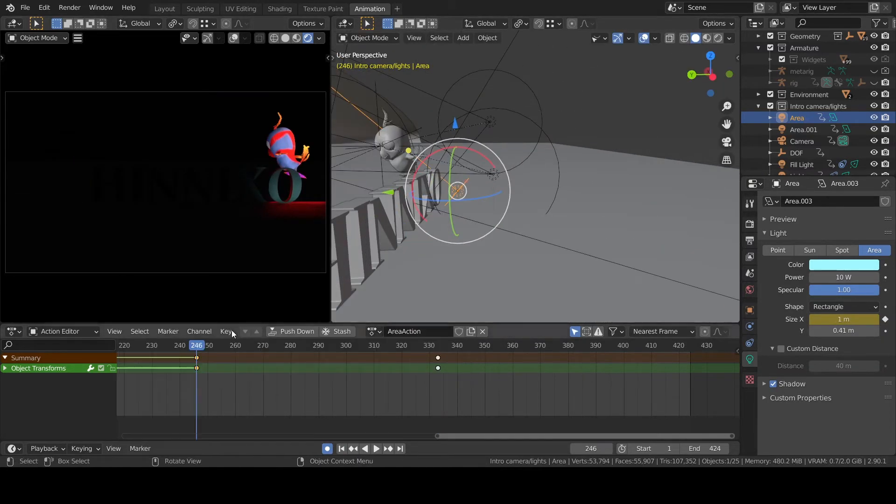
# - Review how the cyan area light spreads across the logo from frame 293 onward, checking it from different angles
pyautogui.click(318, 348)
pyautogui.press('space')
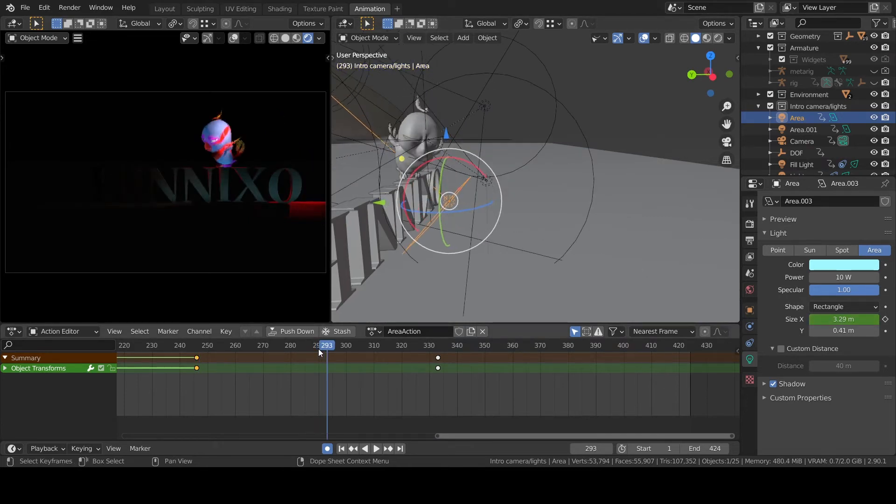
pyautogui.scroll(-3, 603, 246)
pyautogui.moveTo(603, 247); pyautogui.dragTo(542, 246, button='middle')
pyautogui.press('Right')
pyautogui.press('Right')
pyautogui.press('Right')
pyautogui.press('Right')
pyautogui.press('Right')
pyautogui.press('Right')
pyautogui.press('Right')
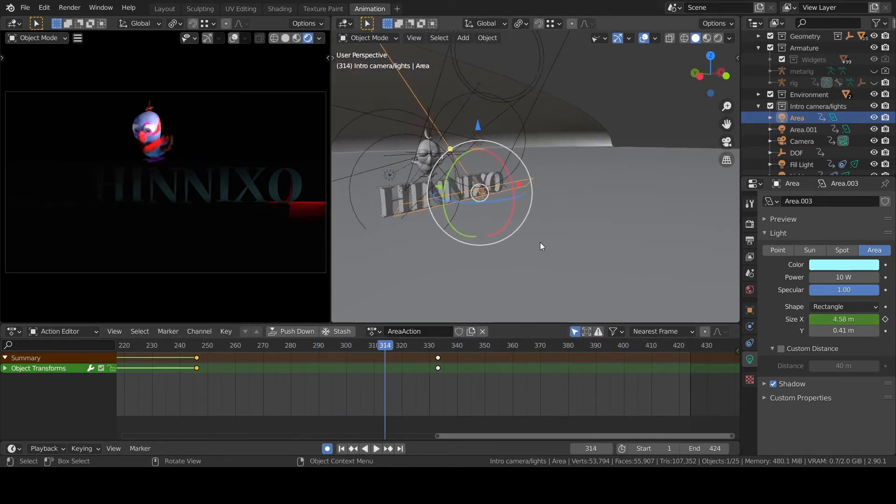
# - At frame 333, keyframe the red area light's X size at 5.08 m and shift the light along negative X to centre it on the logo
pyautogui.click(437, 348)
pyautogui.moveTo(448, 206); pyautogui.dragTo(485, 249, button='middle')
pyautogui.click(459, 159)
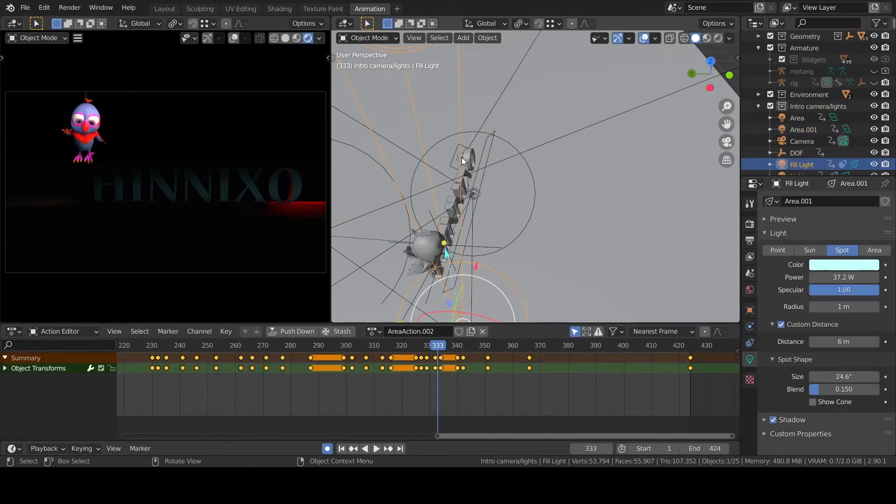
pyautogui.click(460, 159)
pyautogui.press('KP_Decimal')
pyautogui.click(838, 319)
pyautogui.press('Escape')
pyautogui.scroll(-2, 467, 187)
pyautogui.click(444, 156)
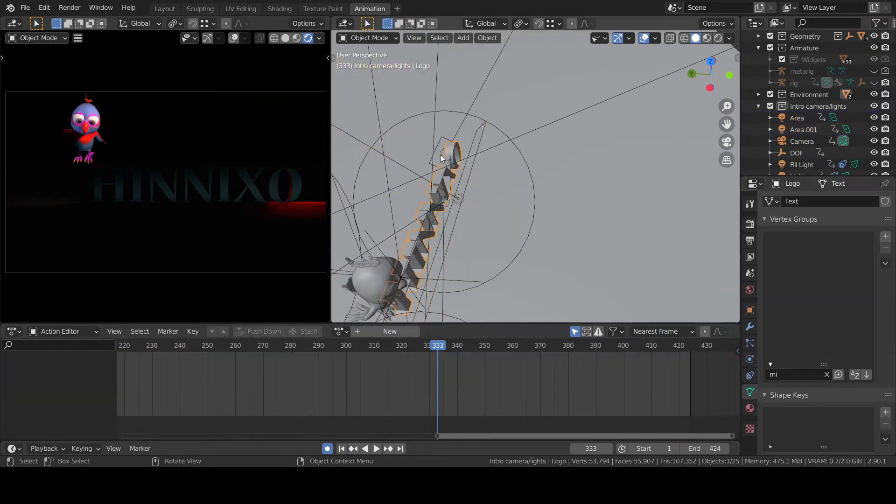
pyautogui.click(443, 155)
pyautogui.press('KP_1')
pyautogui.keyDown('shift'); pyautogui.moveTo(431, 205); pyautogui.dragTo(612, 210, button='middle'); pyautogui.keyUp('shift')
pyautogui.moveTo(669, 154); pyautogui.dragTo(545, 147)
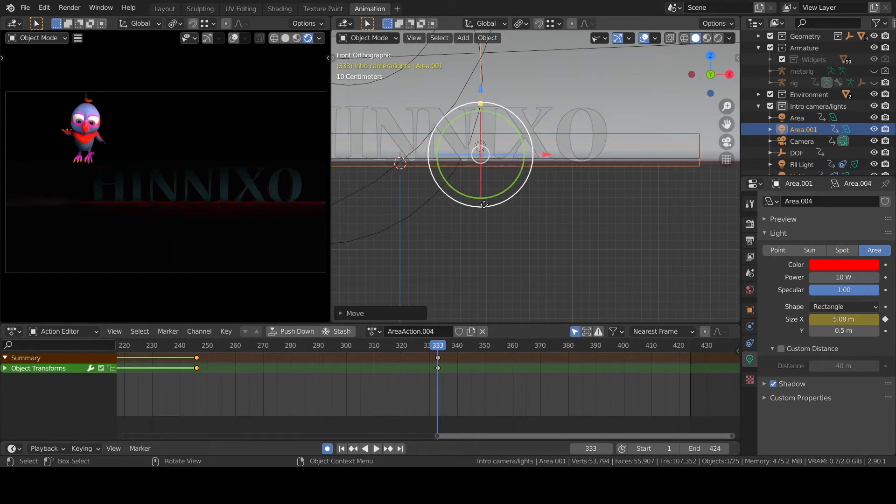
# - At frame 246, readjust the red area light's tilt and height and move it about 0.2 m along positive Y, away from the letters
pyautogui.click(197, 347)
pyautogui.moveTo(460, 205); pyautogui.dragTo(560, 215, button='middle')
pyautogui.moveTo(609, 122); pyautogui.dragTo(625, 135)
pyautogui.moveTo(589, 92); pyautogui.dragTo(588, 71)
pyautogui.moveTo(604, 97); pyautogui.dragTo(621, 107)
pyautogui.press('g')
pyautogui.press('y')
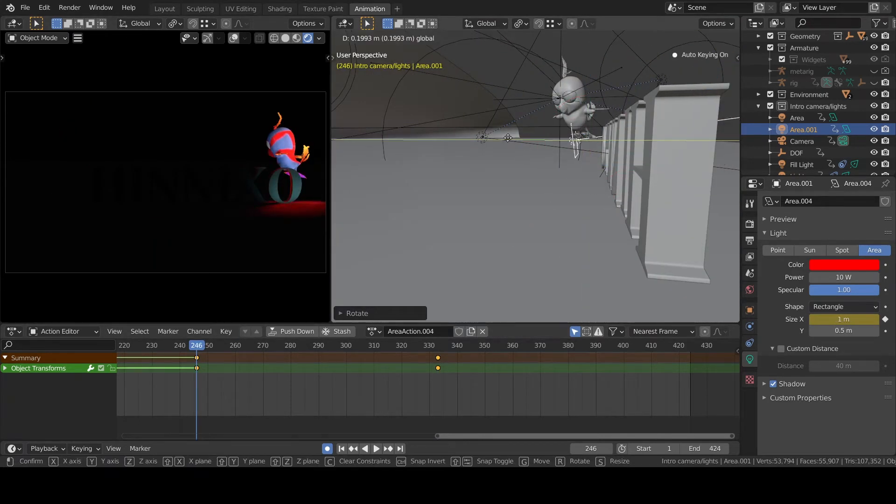
pyautogui.click(514, 139)
# - Copy the red area light's X rotation of 261.987° from frame 246 to frame 333
pyautogui.press('n')
pyautogui.click(733, 58)
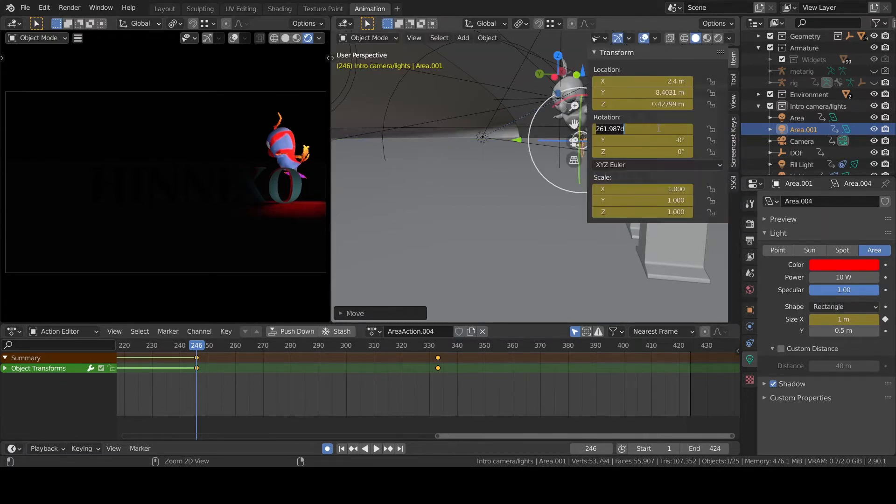
pyautogui.click(439, 346)
pyautogui.click(651, 128)
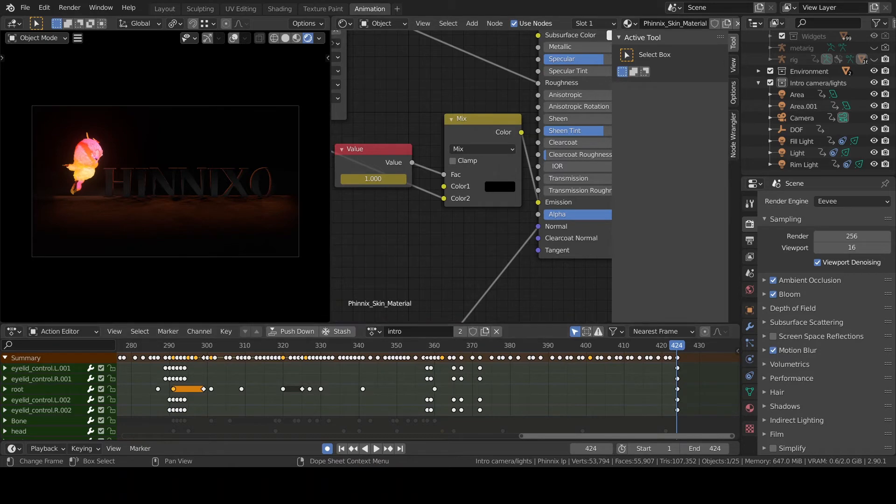
# - Examine the Value and Mix nodes that drive the emission of Phinnix_Skin_Material, in both the Shading and Animation workspaces
pyautogui.scroll(-4, 423, 221)
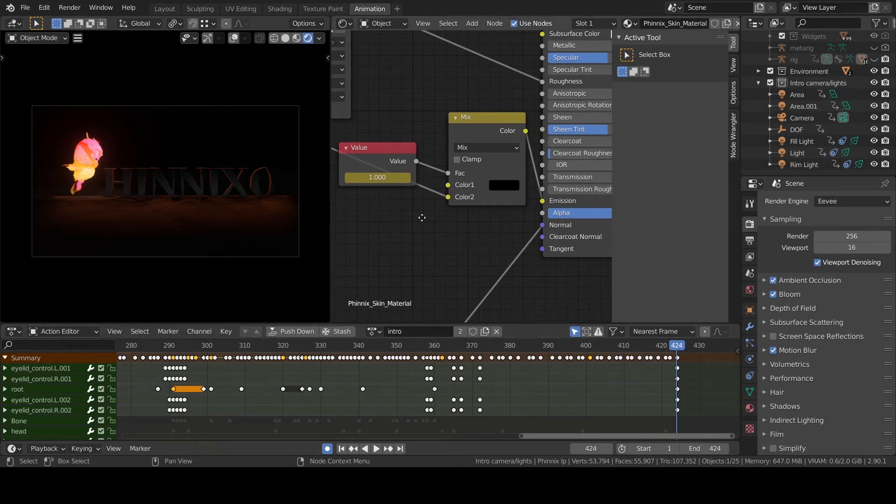
pyautogui.scroll(-2, 423, 220)
pyautogui.moveTo(429, 220)
pyautogui.mouseDown(button='middle')
pyautogui.moveTo(426, 230)
pyautogui.moveTo(436, 231)
pyautogui.mouseUp(button='middle')
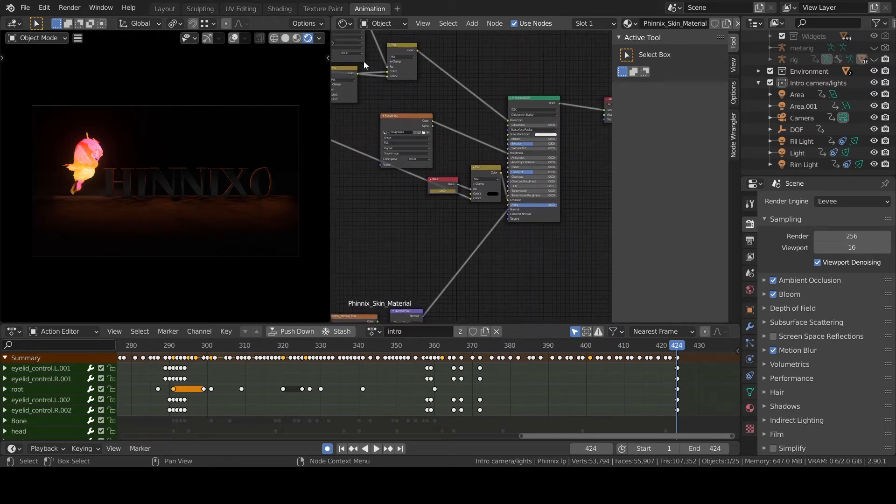
pyautogui.click(279, 9)
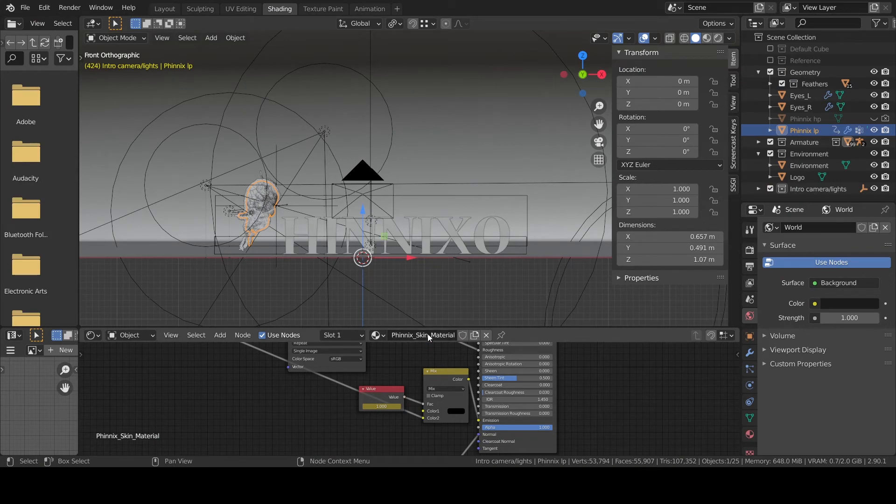
pyautogui.moveTo(428, 328); pyautogui.dragTo(436, 167)
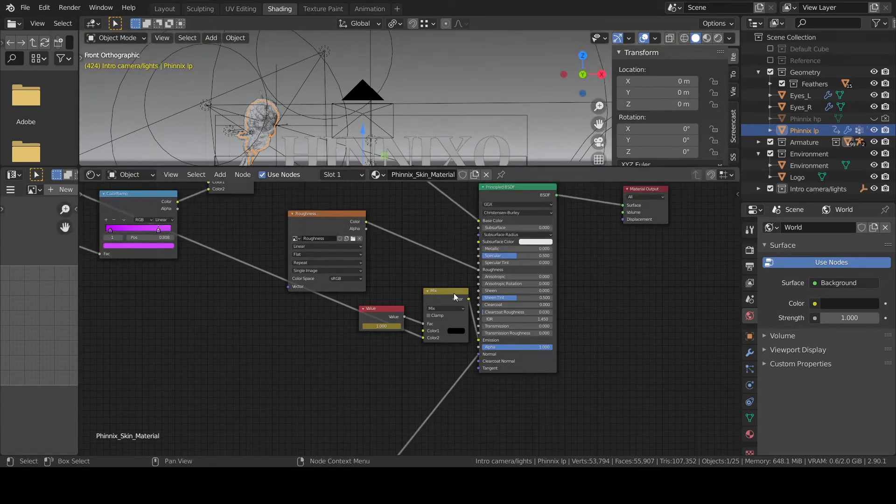
pyautogui.scroll(4, 455, 297)
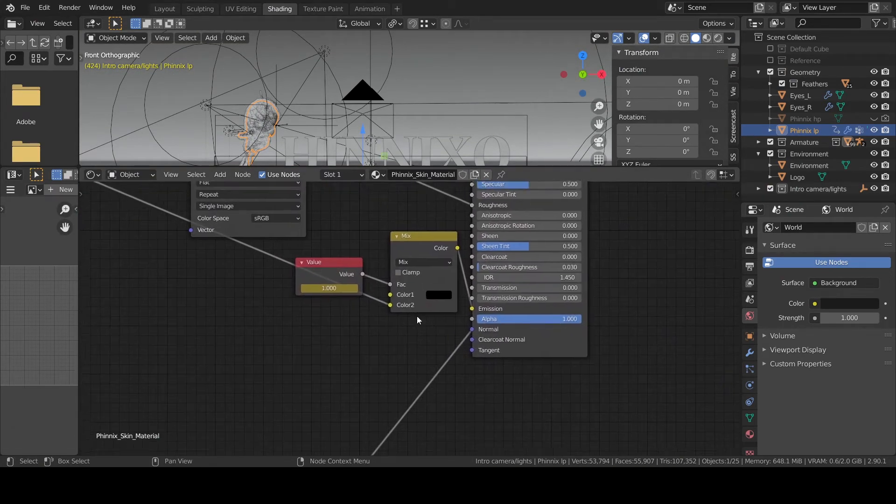
pyautogui.moveTo(417, 317); pyautogui.dragTo(419, 317, button='middle')
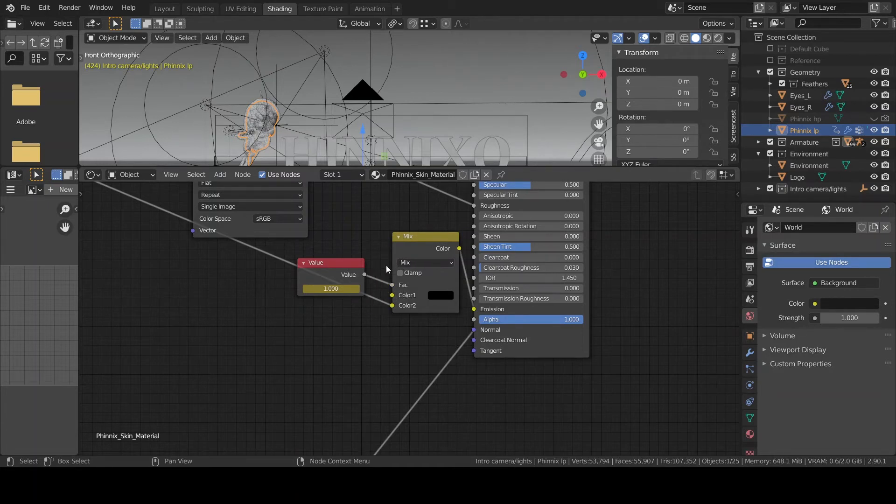
pyautogui.click(371, 17)
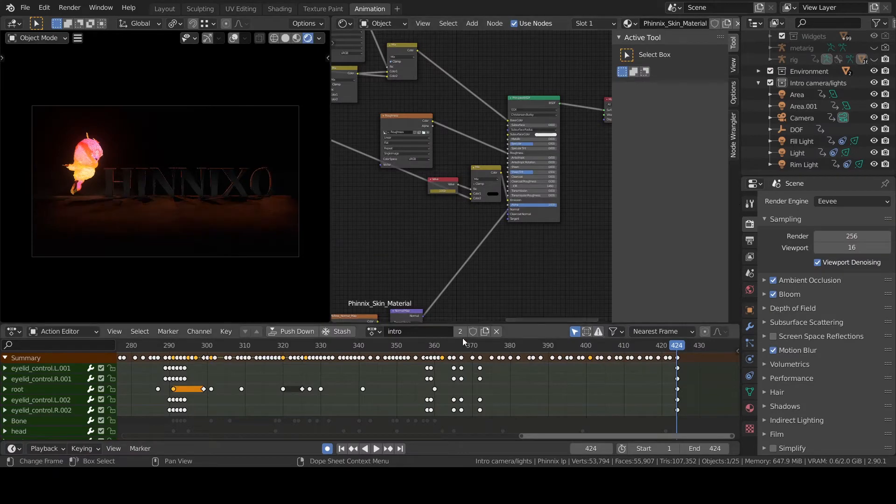
pyautogui.scroll(5, 423, 218)
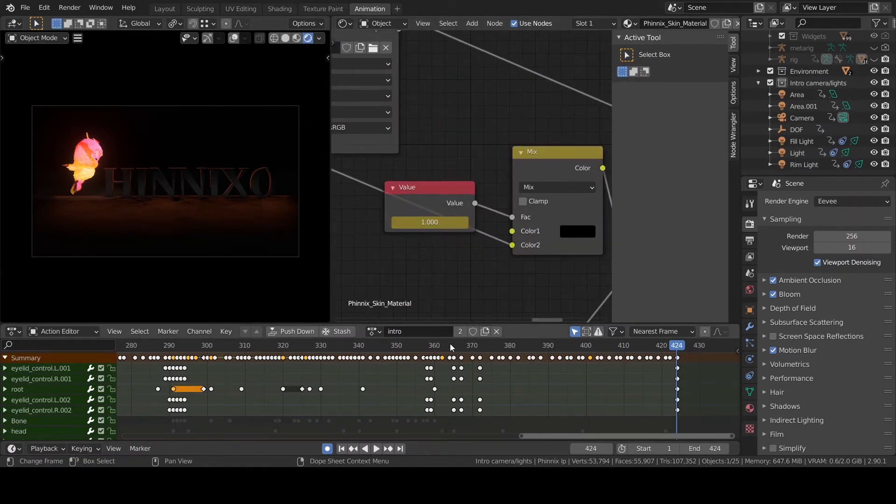
# - Play back the animation around frames 354, 313, 382 and 388 to check the bird's lighting
pyautogui.click(413, 346)
pyautogui.press('space')
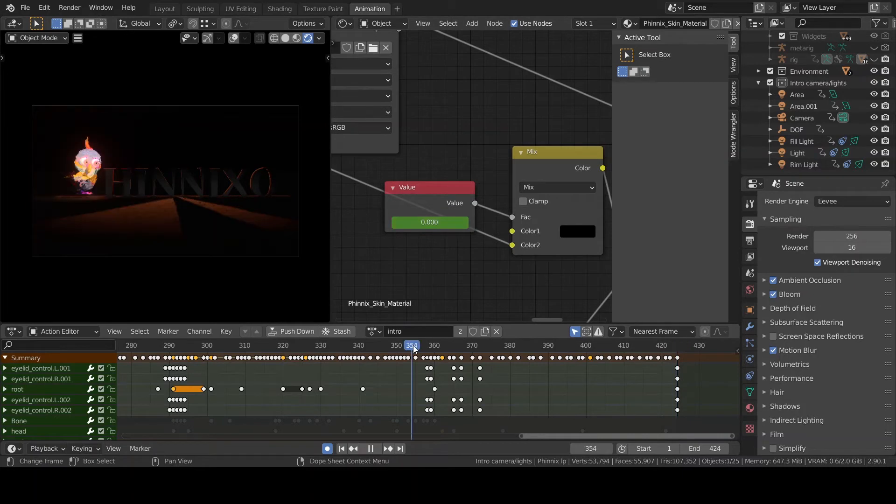
pyautogui.press('space')
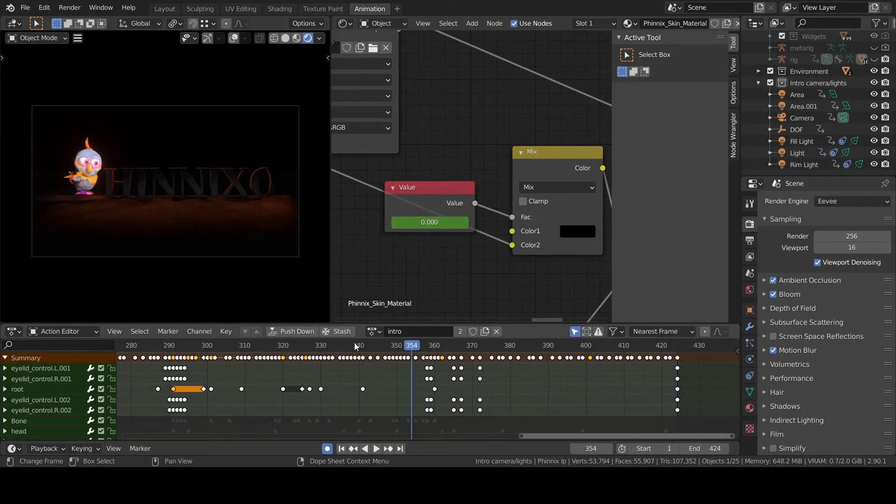
pyautogui.click(256, 346)
pyautogui.press('space')
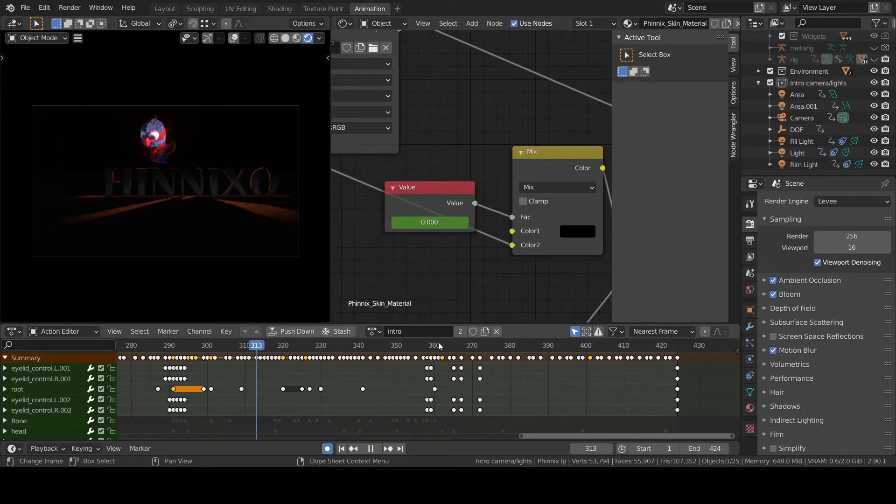
pyautogui.press('space')
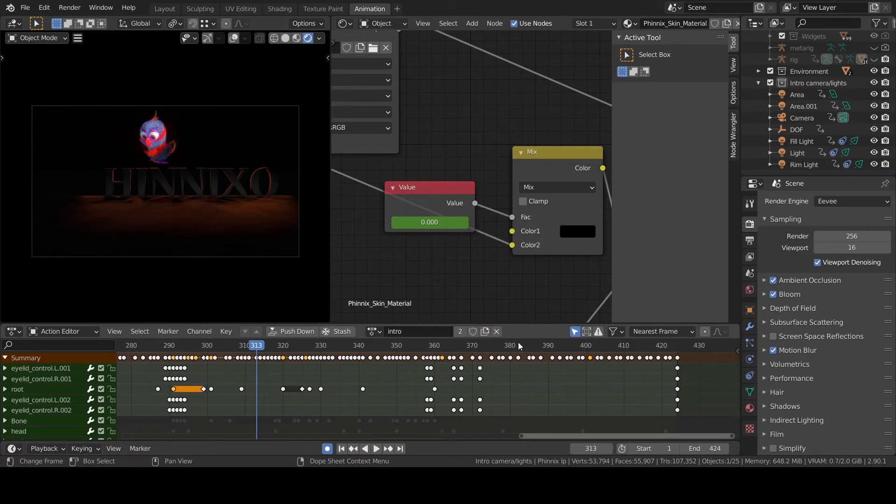
pyautogui.click(518, 345)
pyautogui.press('space')
pyautogui.press('space')
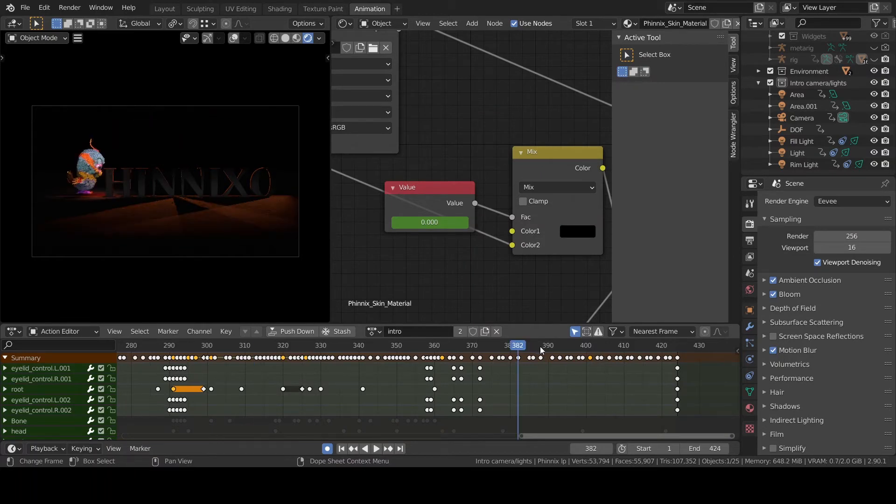
pyautogui.click(539, 347)
pyautogui.press('space')
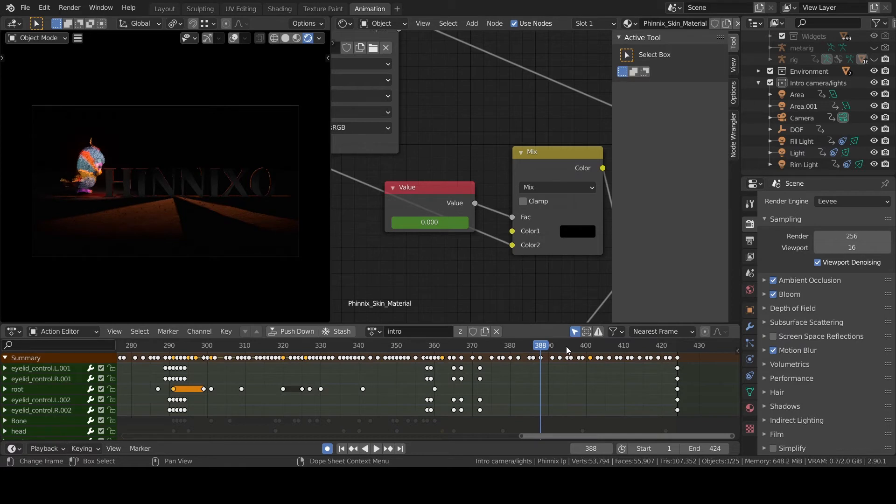
# - Step between frames 391 and 424 to examine how the keyframed emission Value drives the bird's glow
pyautogui.click(567, 347)
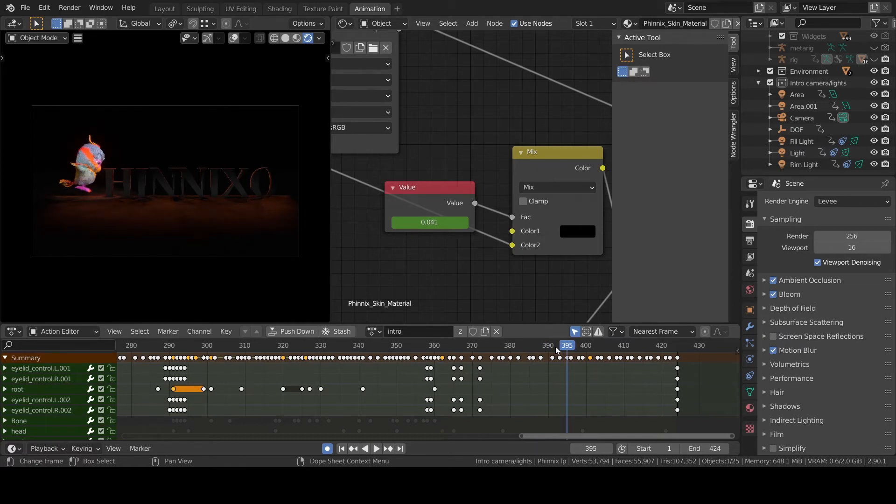
pyautogui.click(556, 346)
pyautogui.press('space')
pyautogui.press('space')
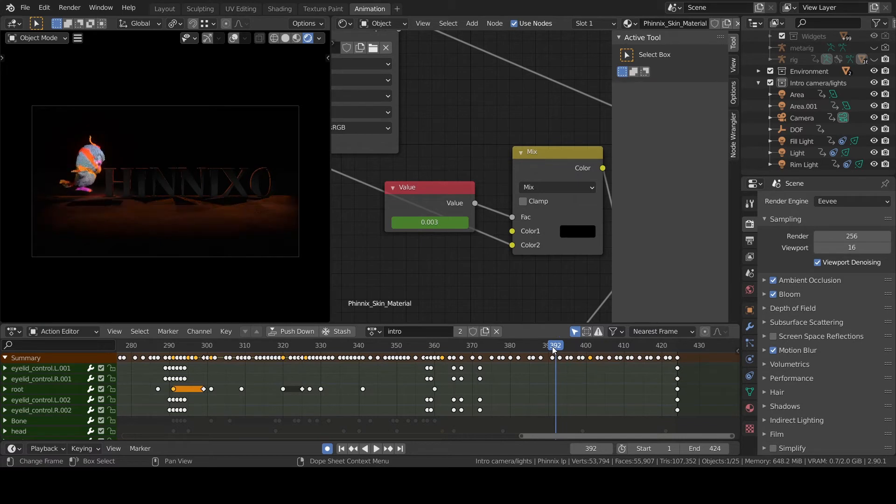
pyautogui.click(552, 346)
pyautogui.press('space')
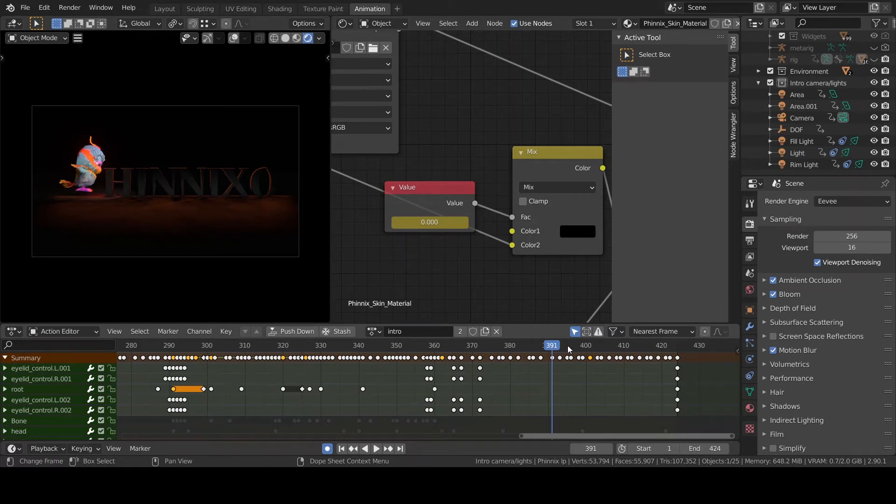
pyautogui.press('space')
pyautogui.press('space')
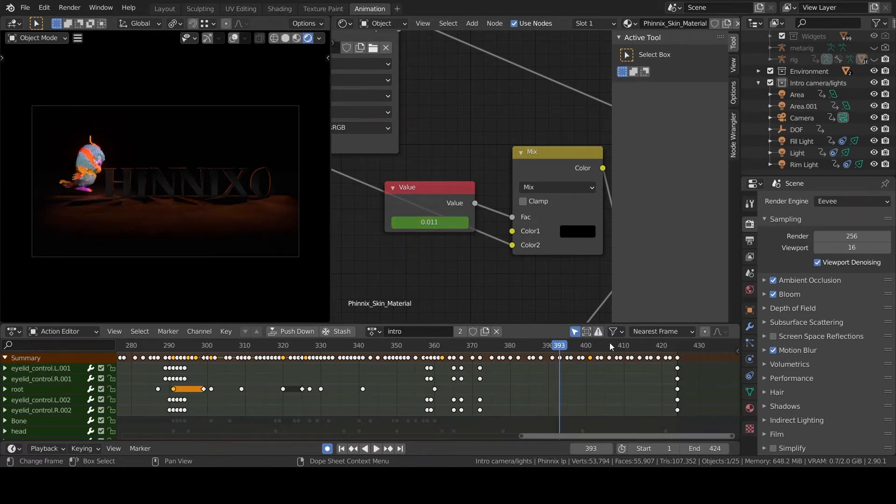
pyautogui.moveTo(663, 343); pyautogui.dragTo(671, 343)
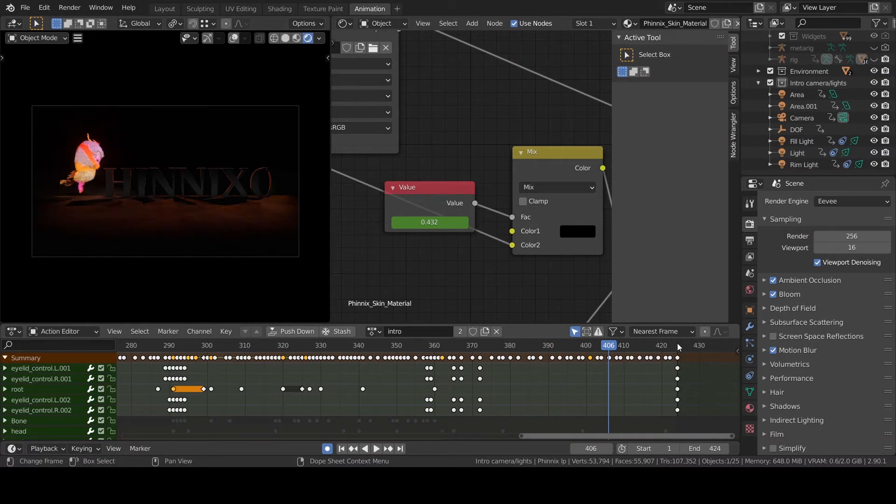
pyautogui.click(677, 343)
pyautogui.press('space')
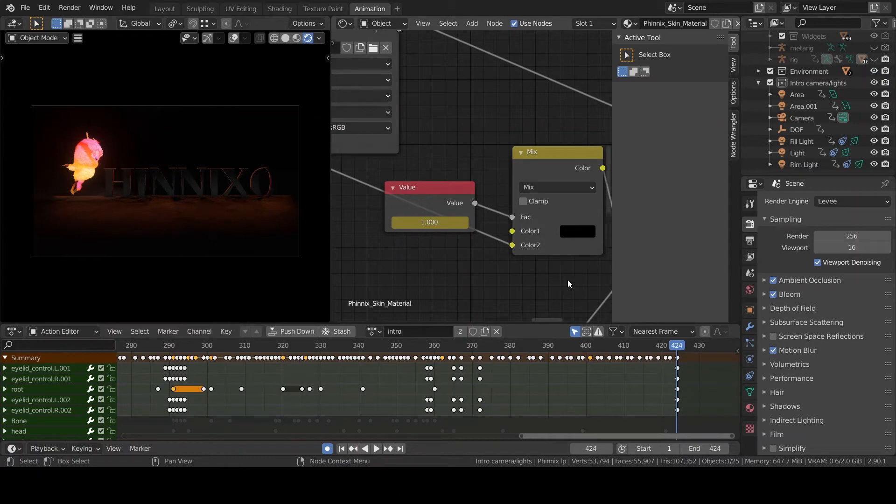
# - Give the camera object transform keyframes at frames 421 and 424 in its CameraAction, with a changed position at frame 424
pyautogui.click(801, 118)
pyautogui.click(5, 368)
pyautogui.moveTo(583, 436)
pyautogui.mouseDown()
pyautogui.moveTo(150, 436)
pyautogui.moveTo(620, 436)
pyautogui.moveTo(156, 436)
pyautogui.moveTo(578, 437)
pyautogui.mouseUp()
pyautogui.click(593, 346)
pyautogui.click(112, 368)
pyautogui.click(5, 368)
pyautogui.click(646, 351)
pyautogui.hotkey('ctrl', 'v')
pyautogui.scroll(15, 651, 350)
pyautogui.moveTo(593, 347); pyautogui.dragTo(622, 347)
pyautogui.press('n')
pyautogui.press('n')
pyautogui.scroll(8, 187, 207)
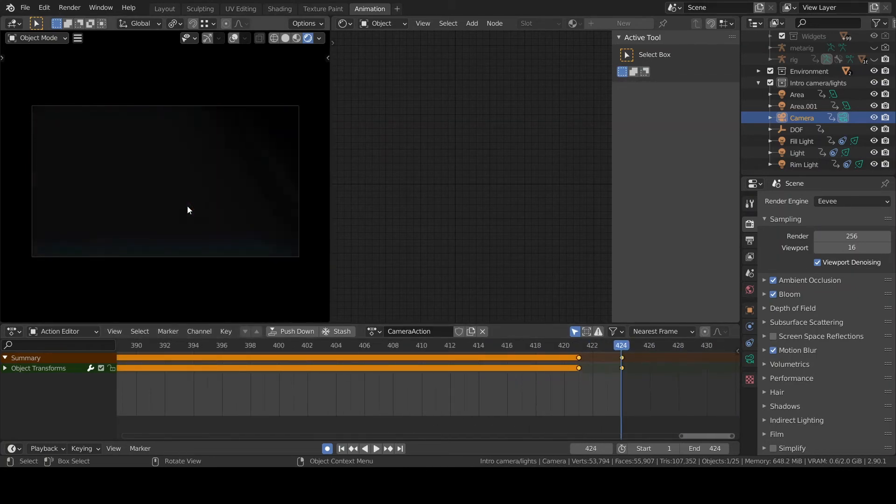
# - Go to frame 421 and show the camera's location curves in an enlarged Graph Editor
pyautogui.click(578, 346)
pyautogui.rightClick(578, 369)
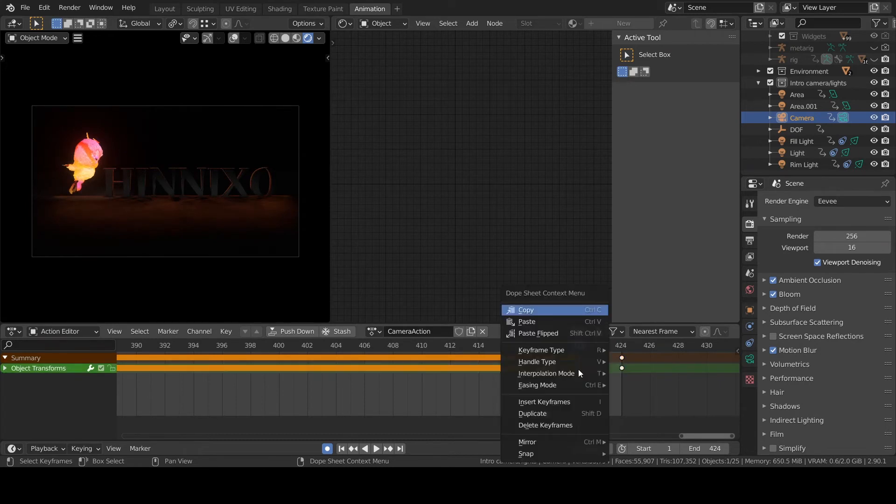
pyautogui.moveTo(537, 383)
pyautogui.click(628, 414)
pyautogui.click(13, 331)
pyautogui.click(156, 255)
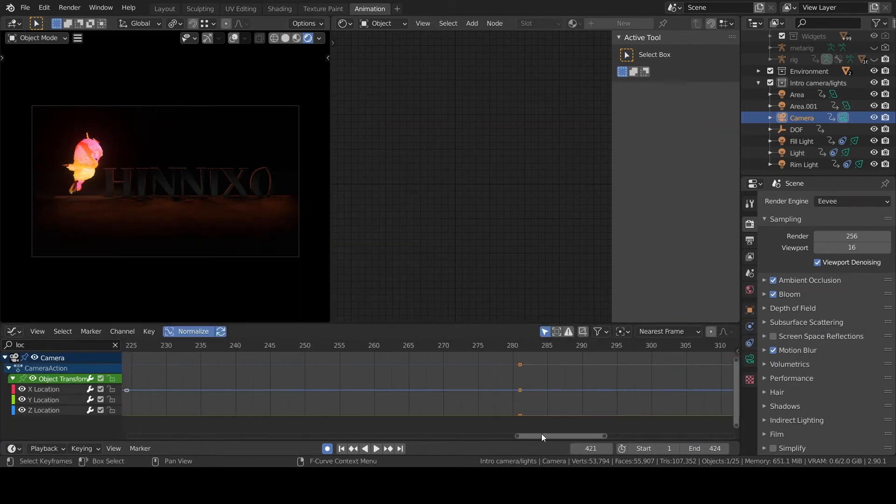
pyautogui.moveTo(587, 406); pyautogui.dragTo(539, 403, button='middle')
pyautogui.moveTo(537, 323); pyautogui.dragTo(536, 239)
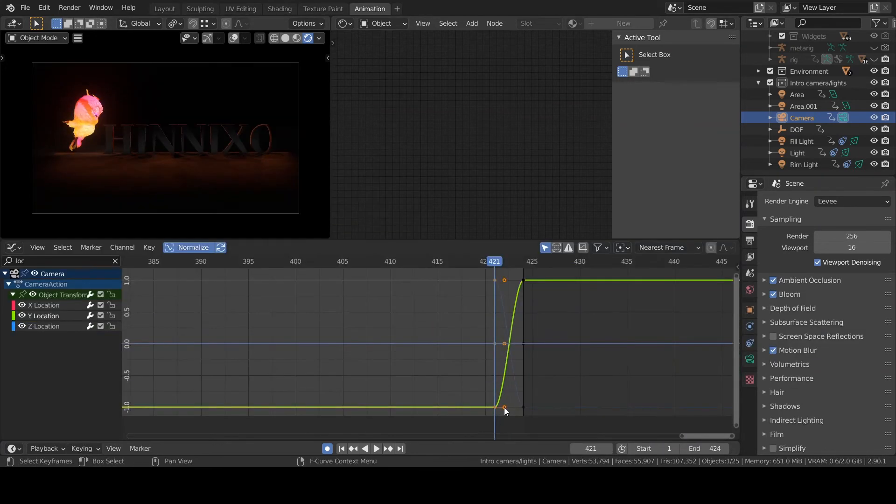
# - Rotate and scale the outgoing handles of the camera's location keys at frame 421 so the move to frame 424 starts steeply
pyautogui.click(505, 408)
pyautogui.rightClick(506, 409)
pyautogui.click(560, 395)
pyautogui.click(503, 342)
pyautogui.press('r')
pyautogui.click(498, 340)
pyautogui.press('s')
pyautogui.click(497, 277)
pyautogui.press('r')
pyautogui.click(499, 277)
pyautogui.press('s')
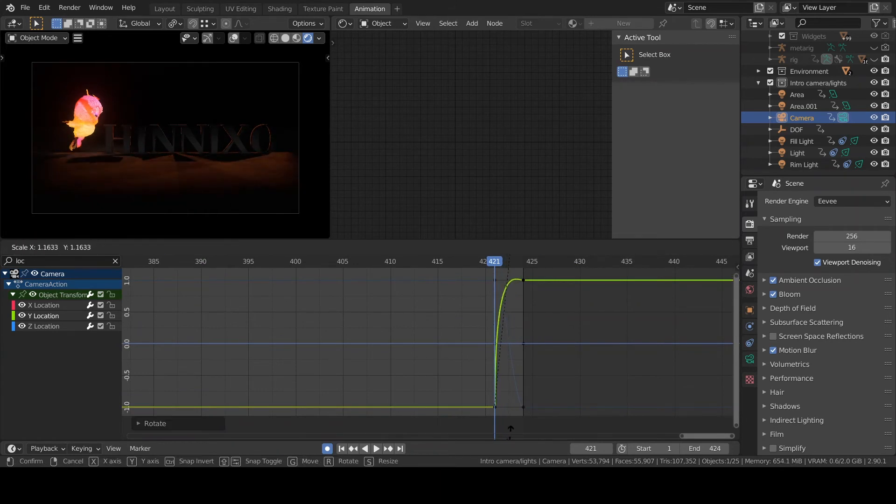
pyautogui.click(510, 428)
pyautogui.press('s')
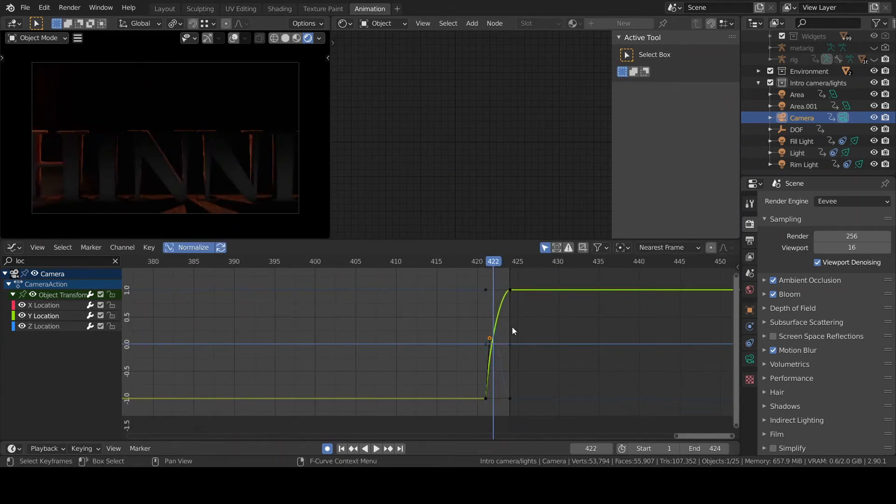
# - Rescale the outgoing handle of the camera's Y location key at frame 421, checking the move at frame 422
pyautogui.click(492, 303)
pyautogui.moveTo(494, 262)
pyautogui.mouseDown()
pyautogui.moveTo(508, 265)
pyautogui.moveTo(500, 264)
pyautogui.mouseUp()
pyautogui.press('Right')
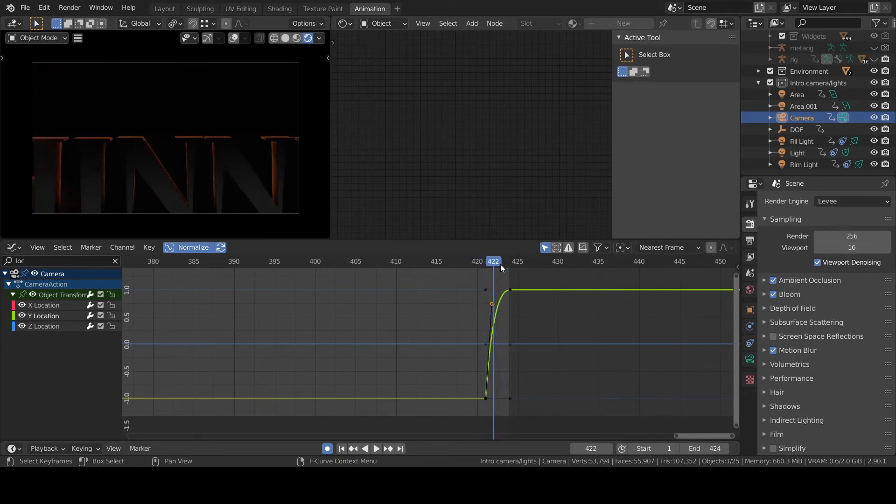
pyautogui.press('s')
pyautogui.click(501, 412)
pyautogui.scroll(5, 501, 402)
pyautogui.click(514, 260)
pyautogui.moveTo(536, 352); pyautogui.dragTo(506, 300, button='middle')
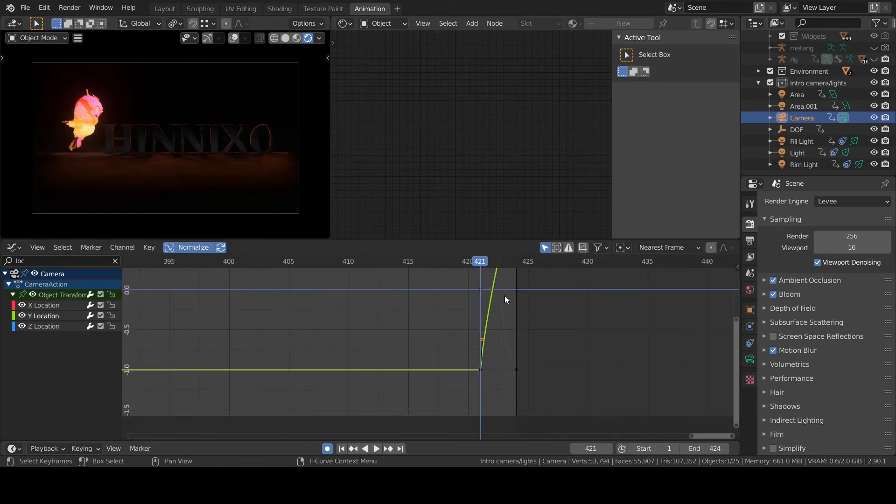
# - Insert camera location keyframes at frame 422 and lower the Y Location key close to its frame 421 level
pyautogui.moveTo(496, 263)
pyautogui.mouseDown()
pyautogui.moveTo(480, 265)
pyautogui.moveTo(492, 265)
pyautogui.mouseUp()
pyautogui.press('i')
pyautogui.click(492, 311)
pyautogui.press('g')
pyautogui.click(491, 368)
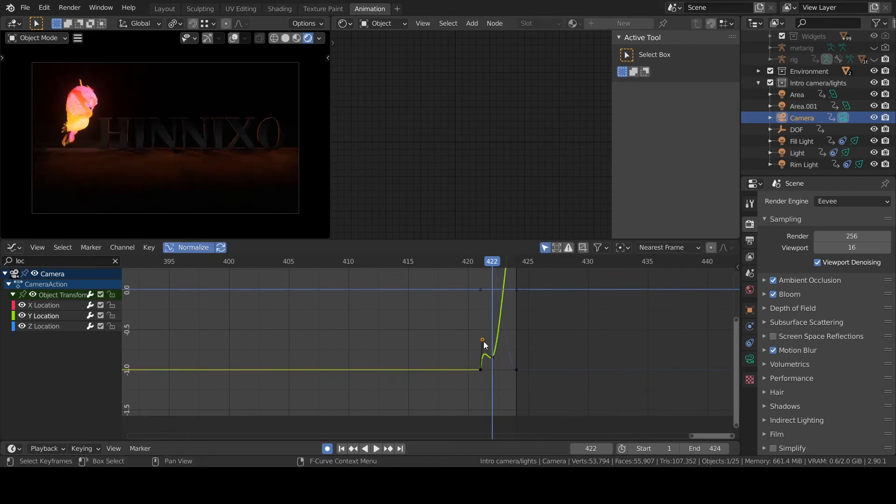
# - Reshape the Y Location handles at frames 421 and 422 so the curve stays nearly flat until frame 422, and climbs steeply from there
pyautogui.click(482, 341)
pyautogui.rightClick(492, 329)
pyautogui.click(541, 353)
pyautogui.hotkey('ctrl', 'z')
pyautogui.press('s')
pyautogui.click(507, 359)
pyautogui.press('r')
pyautogui.click(509, 357)
pyautogui.click(504, 324)
pyautogui.press('r')
pyautogui.click(511, 327)
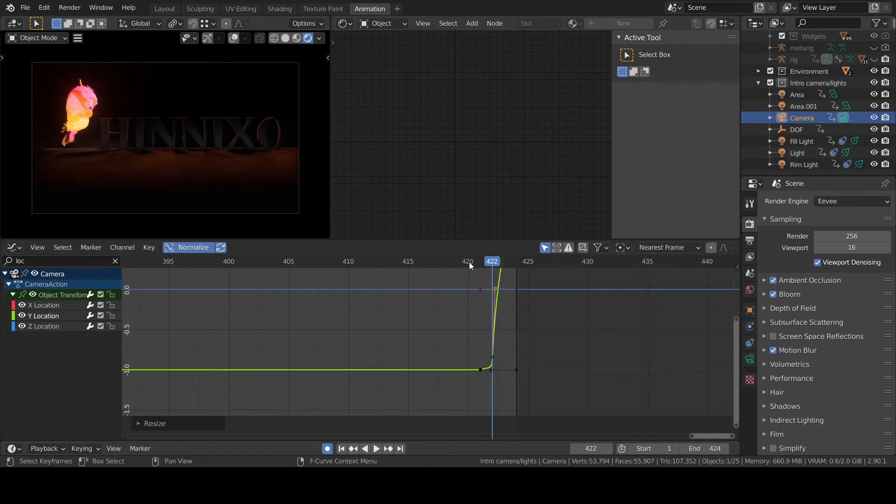
pyautogui.press('Right')
pyautogui.press('Right')
pyautogui.scroll(-8, 509, 313)
pyautogui.moveTo(670, 436); pyautogui.dragTo(703, 385)
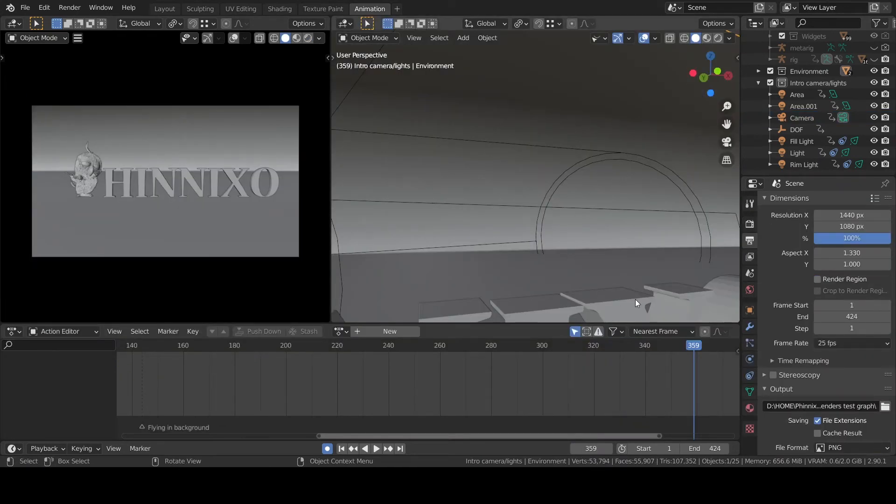
# - Frame the whole logo scene and examine the Ambient Occlusion and Bloom settings of the Eevee render
pyautogui.scroll(-7, 575, 245)
pyautogui.moveTo(569, 230); pyautogui.dragTo(542, 237, button='middle')
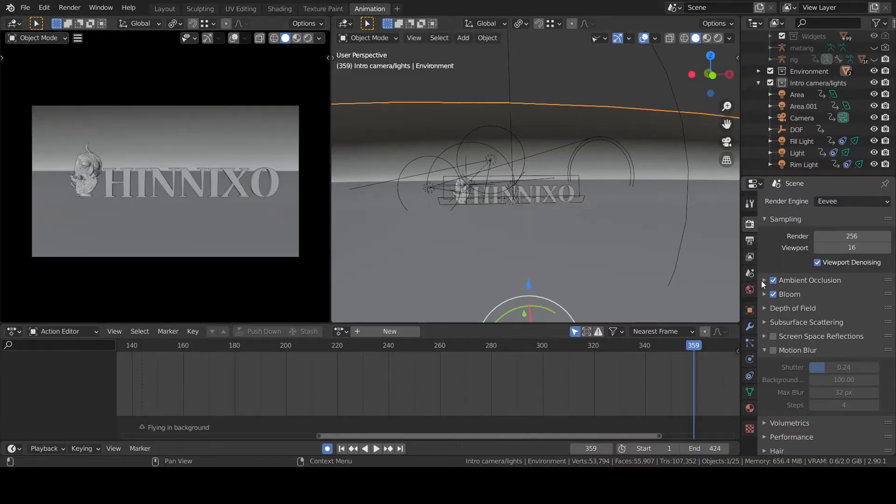
pyautogui.click(764, 280)
pyautogui.click(763, 281)
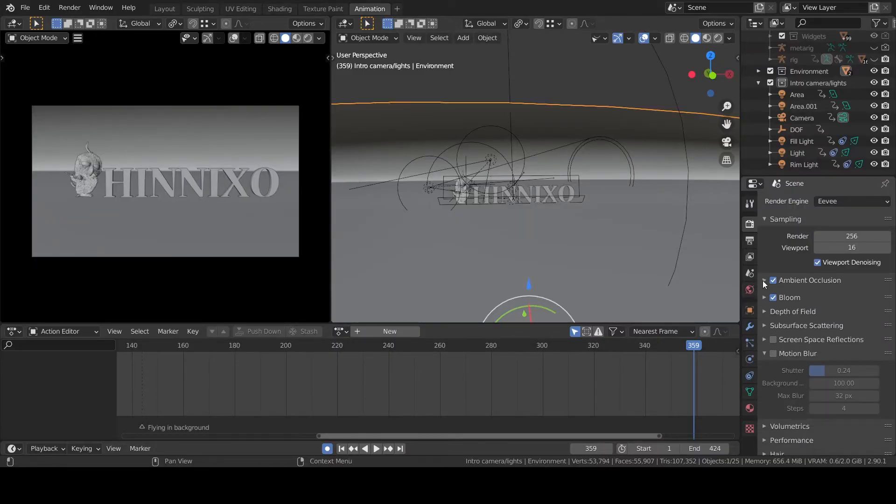
pyautogui.click(762, 294)
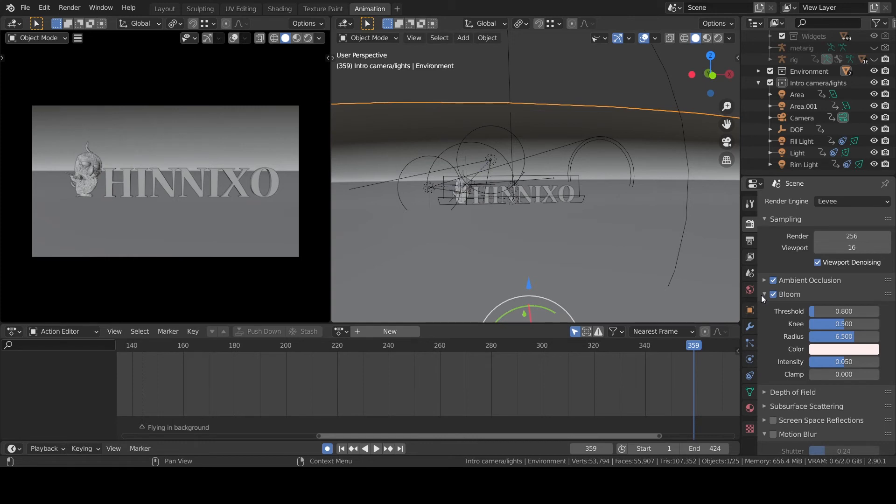
pyautogui.click(760, 295)
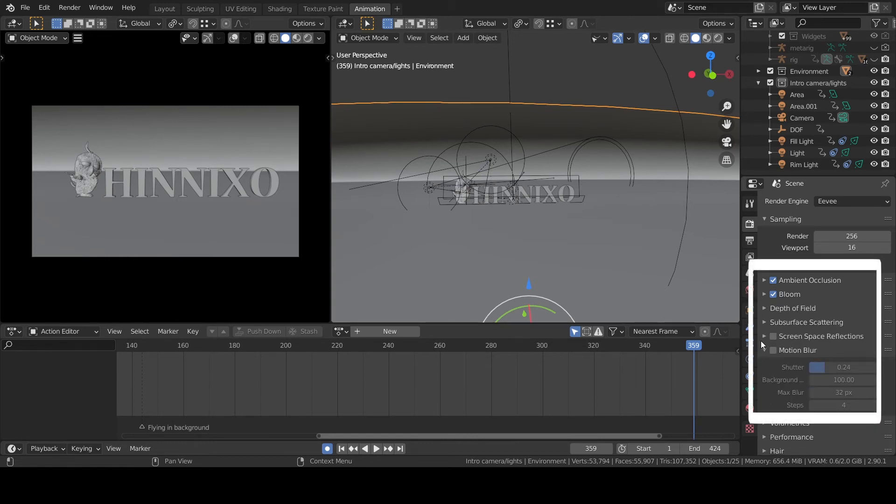
# - Enable motion blur with a shutter of 0.20, and open the output settings showing the resolution, frame range and file format
pyautogui.click(772, 350)
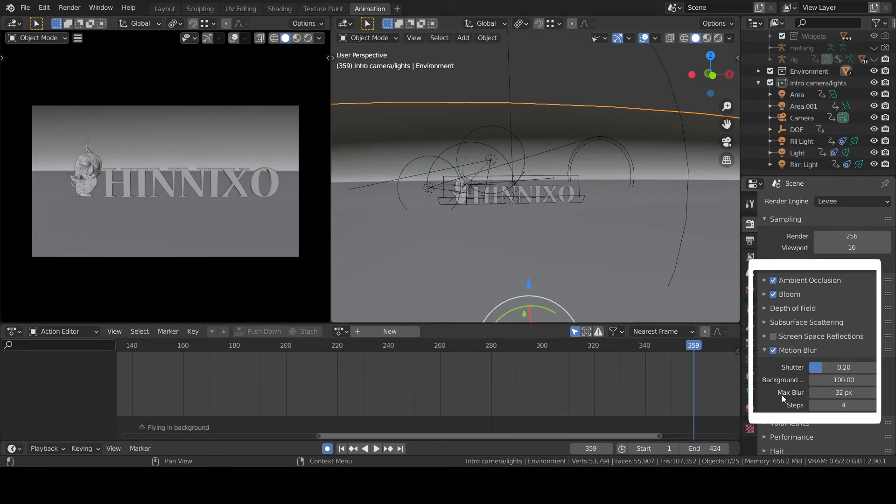
pyautogui.click(765, 350)
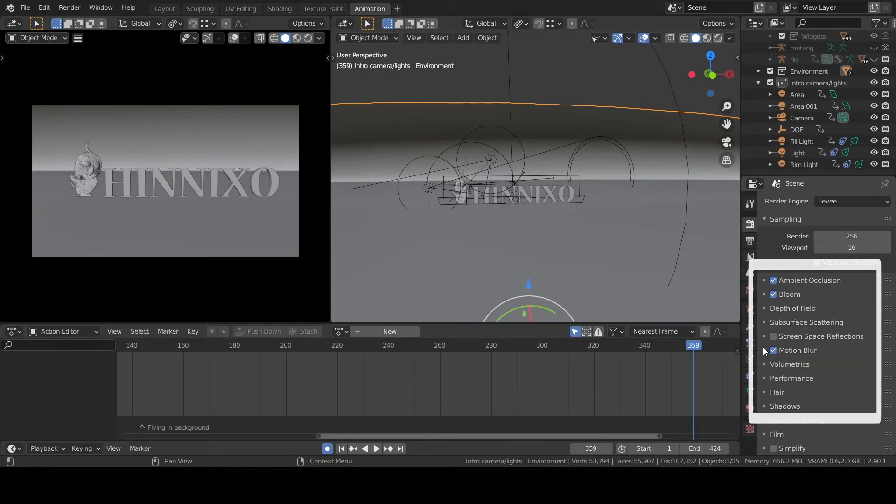
pyautogui.click(750, 240)
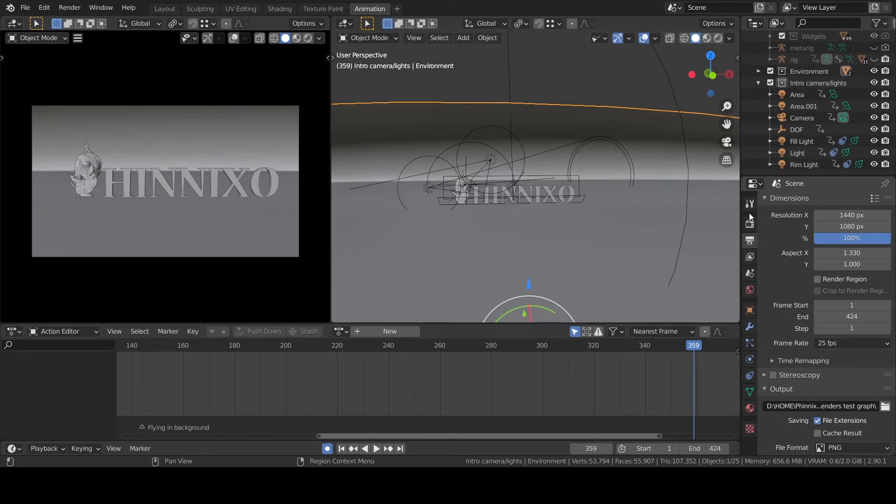
pyautogui.scroll(-5, 783, 261)
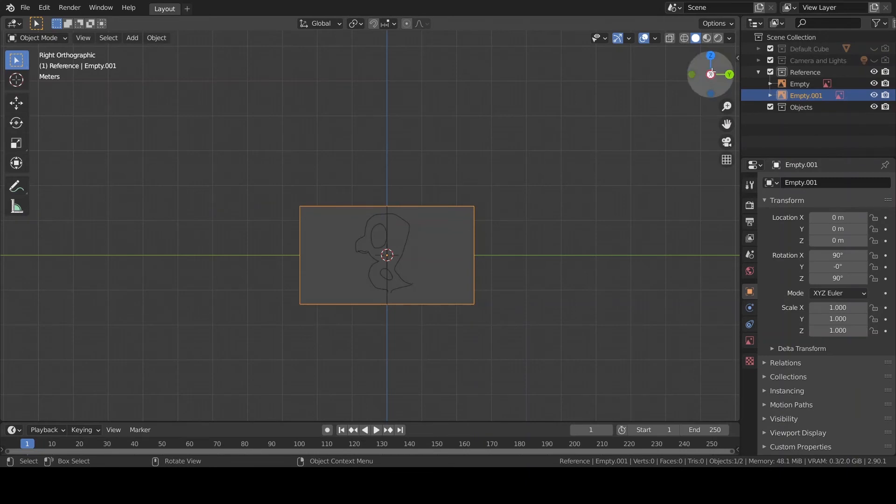
pyautogui.moveTo(538, 280)
pyautogui.mouseDown(button='middle')
pyautogui.moveTo(531, 284)
pyautogui.moveTo(694, 284)
pyautogui.moveTo(631, 282)
pyautogui.mouseUp(button='middle')
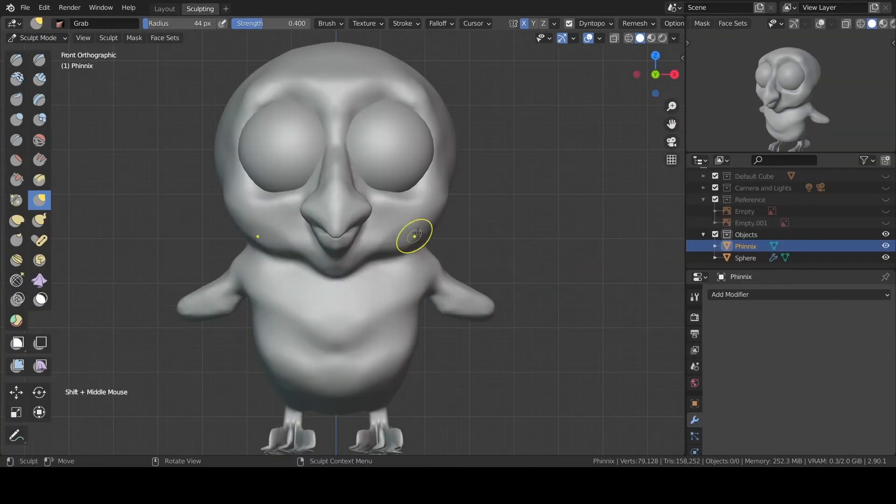
# - Inflate the bird's lower beak in right orthographic view with the Inflate/Deflate brush
pyautogui.moveTo(412, 236); pyautogui.dragTo(337, 266, button='middle')
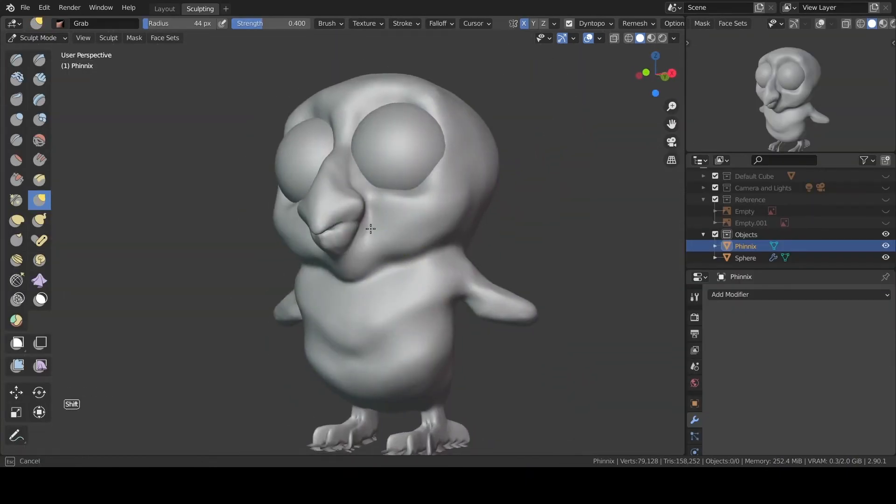
pyautogui.scroll(-3, 371, 229)
pyautogui.moveTo(370, 229); pyautogui.dragTo(495, 236, button='middle')
pyautogui.click(656, 74)
pyautogui.scroll(12, 408, 230)
pyautogui.click(16, 120)
pyautogui.moveTo(387, 230)
pyautogui.mouseDown()
pyautogui.moveTo(393, 242)
pyautogui.moveTo(340, 227)
pyautogui.mouseUp()
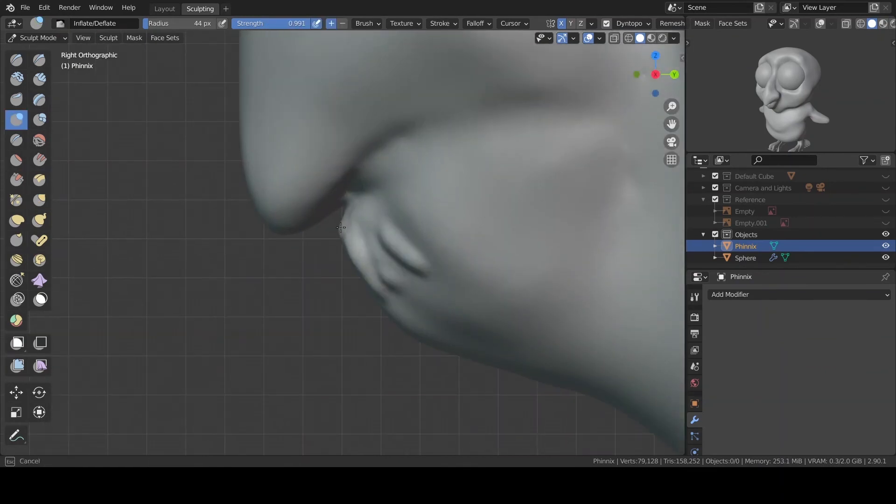
pyautogui.moveTo(396, 203)
pyautogui.mouseDown()
pyautogui.moveTo(427, 262)
pyautogui.moveTo(415, 294)
pyautogui.mouseUp()
# - Resize the sculpt brush and smooth the surface around the bird's lower beak
pyautogui.press('f')
pyautogui.click(466, 264)
pyautogui.keyDown('shift'); pyautogui.moveTo(434, 252); pyautogui.dragTo(357, 255); pyautogui.keyUp('shift')
pyautogui.moveTo(357, 254); pyautogui.dragTo(404, 245, button='middle')
pyautogui.keyDown('shift'); pyautogui.moveTo(404, 245); pyautogui.dragTo(425, 271); pyautogui.keyUp('shift')
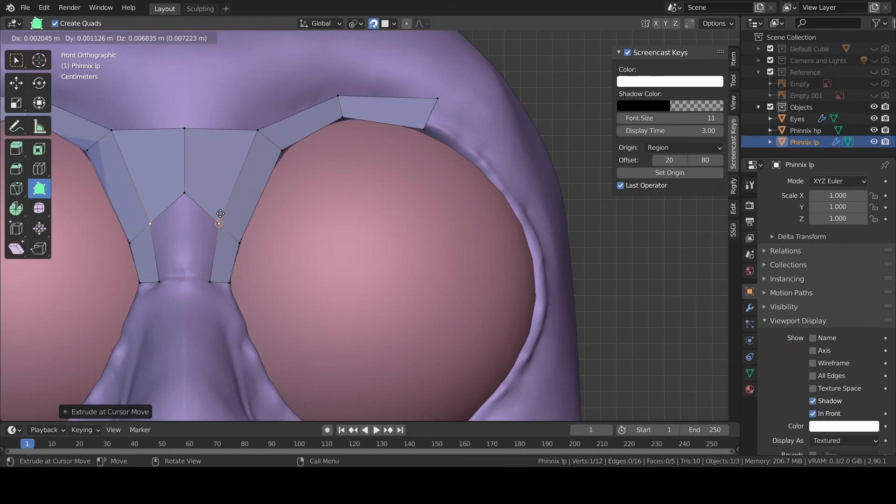
# - Extend the retopology mesh between and above the bird's eyes by placing and adjusting vertices with the Poly Build tool
pyautogui.moveTo(220, 214); pyautogui.dragTo(249, 204)
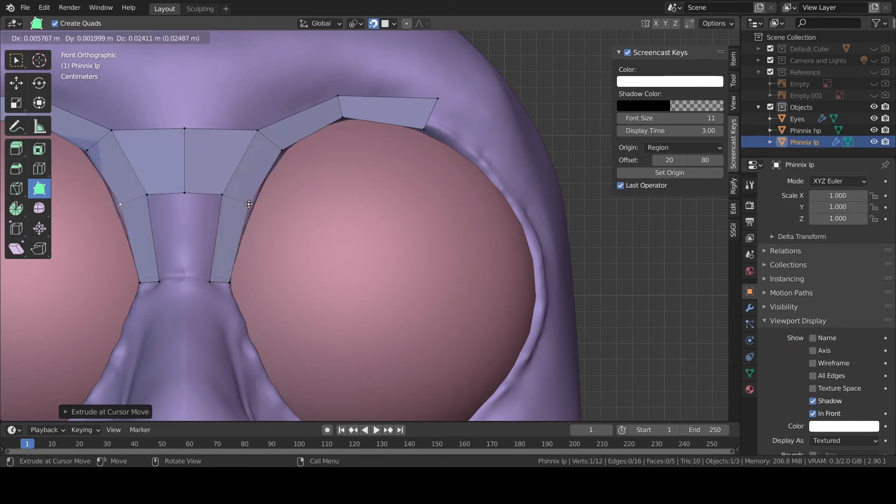
pyautogui.moveTo(337, 90); pyautogui.dragTo(336, 87)
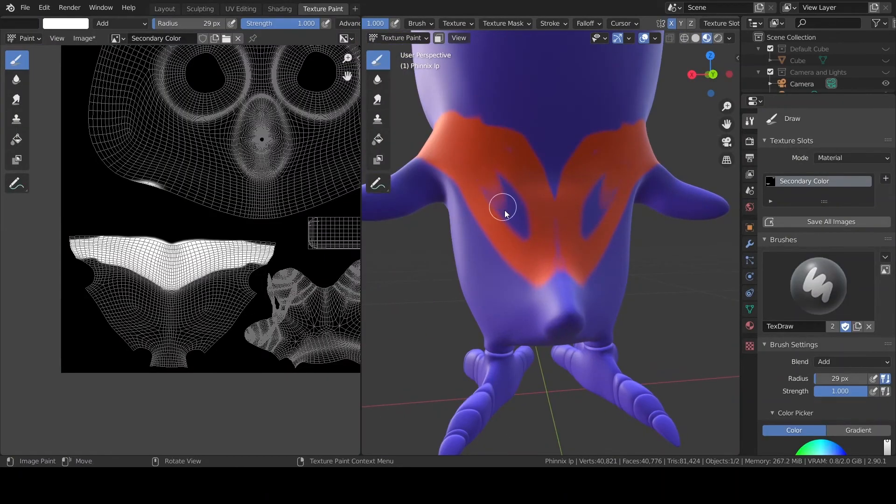
pyautogui.moveTo(546, 264)
pyautogui.mouseDown(button='middle')
pyautogui.moveTo(530, 236)
pyautogui.moveTo(516, 267)
pyautogui.mouseUp(button='middle')
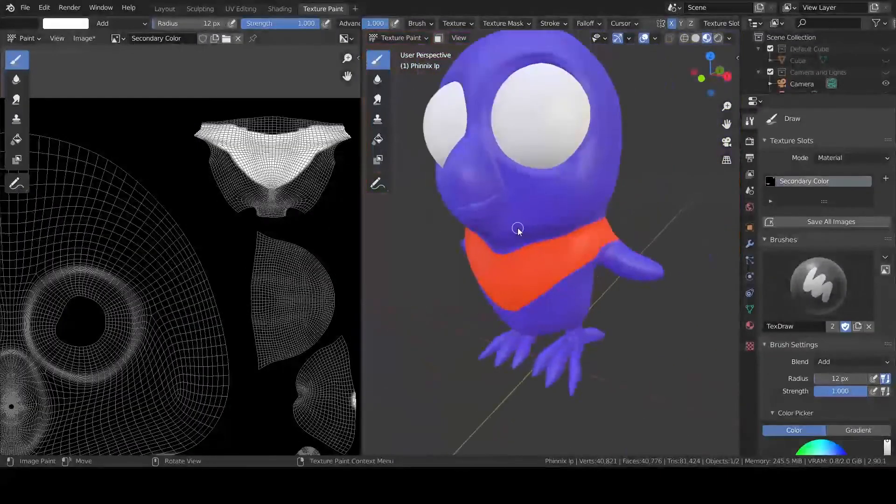
pyautogui.moveTo(516, 230); pyautogui.dragTo(475, 163, button='middle')
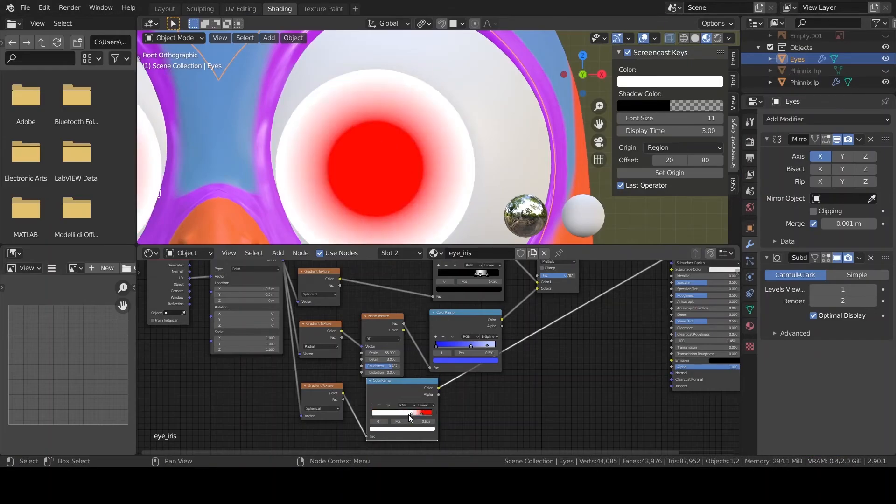
# - Adjust the stops of the color ramp on the eye_iris material and recolor the red stop orange with hue 0.051 and saturation 0.791
pyautogui.moveTo(411, 414); pyautogui.dragTo(415, 416)
pyautogui.click(422, 414)
pyautogui.click(403, 429)
pyautogui.click(399, 380)
pyautogui.scroll(5, 438, 415)
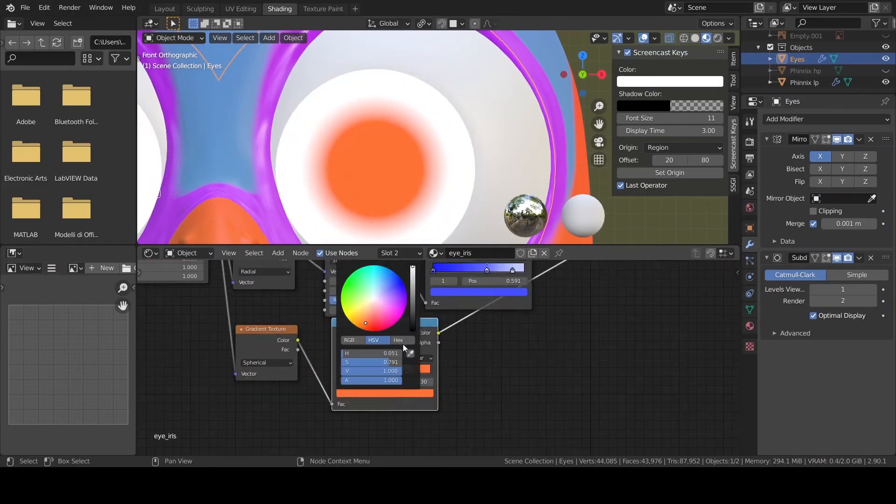
pyautogui.click(419, 358)
pyautogui.click(424, 396)
pyautogui.moveTo(508, 364); pyautogui.dragTo(502, 362, button='middle')
pyautogui.hotkey('shift', 'a')
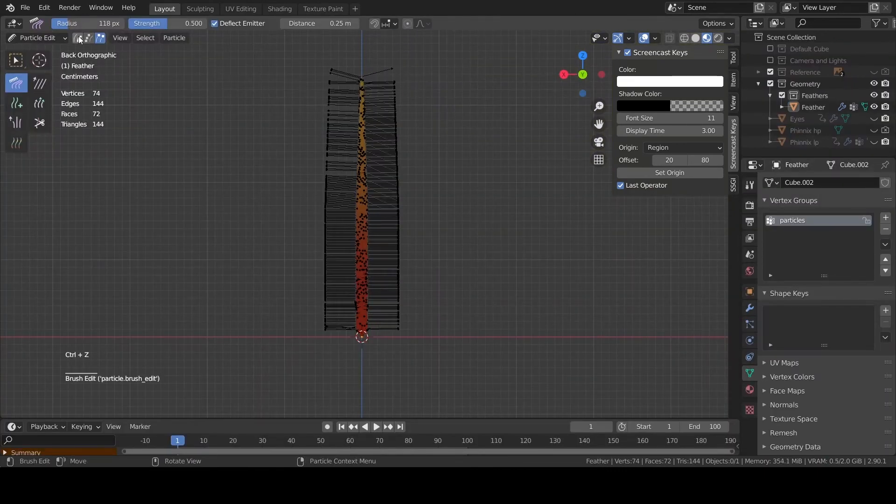
# - Switch particle editing to path mode and comb the feather's strands upward on both sides of the shaft
pyautogui.click(78, 39)
pyautogui.moveTo(417, 338)
pyautogui.mouseDown()
pyautogui.moveTo(423, 112)
pyautogui.moveTo(382, 42)
pyautogui.mouseUp()
pyautogui.moveTo(292, 371); pyautogui.dragTo(301, 86)
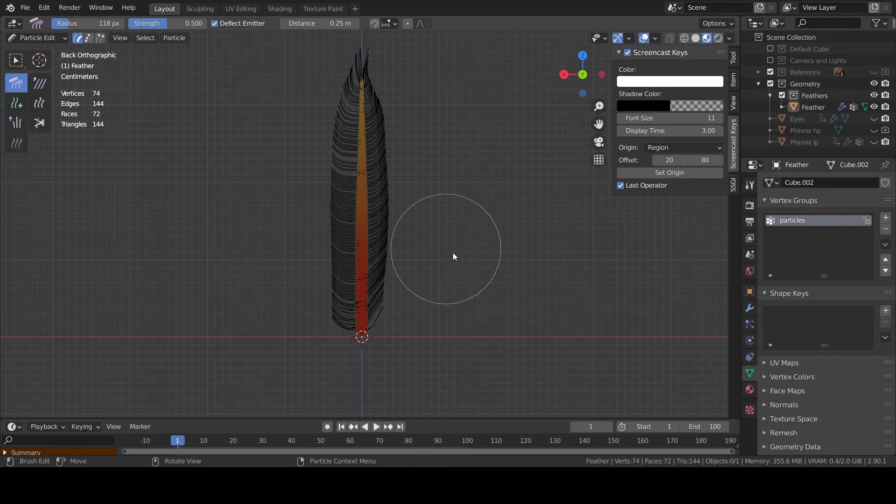
pyautogui.scroll(2, 424, 70)
pyautogui.keyDown('shift'); pyautogui.moveTo(423, 108); pyautogui.dragTo(428, 145, button='middle'); pyautogui.keyUp('shift')
pyautogui.moveTo(282, 255)
pyautogui.mouseDown()
pyautogui.moveTo(294, 168)
pyautogui.moveTo(332, 84)
pyautogui.mouseUp()
pyautogui.keyDown('shift'); pyautogui.moveTo(504, 122); pyautogui.dragTo(514, 228, button='middle'); pyautogui.keyUp('shift')
pyautogui.moveTo(415, 200); pyautogui.dragTo(393, 103)
pyautogui.keyDown('shift'); pyautogui.moveTo(480, 285); pyautogui.dragTo(468, 84, button='middle'); pyautogui.keyUp('shift')
# - Resize the Comb brush to 47 px, undo a stroke, and comb the lower strands along one edge of the feather again
pyautogui.press('f')
pyautogui.click(268, 321)
pyautogui.moveTo(304, 308); pyautogui.dragTo(344, 52)
pyautogui.hotkey('ctrl', 'z')
pyautogui.moveTo(307, 331); pyautogui.dragTo(314, 154)
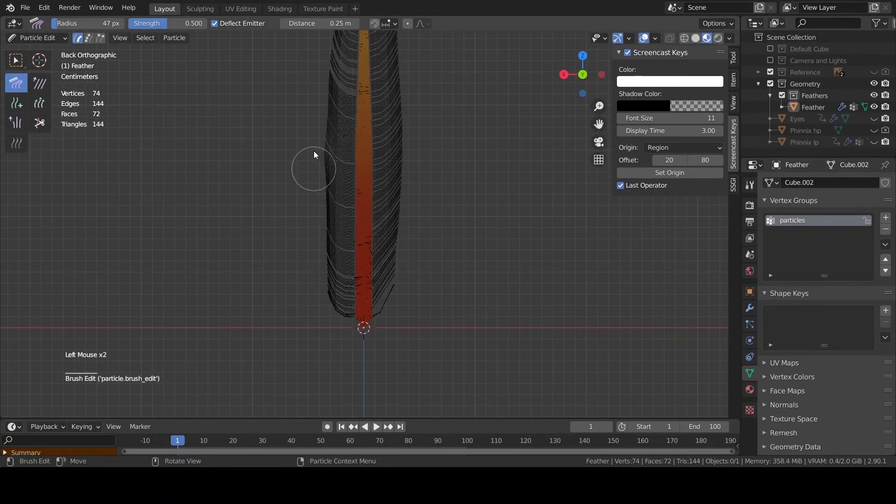
pyautogui.keyDown('shift'); pyautogui.moveTo(314, 155); pyautogui.dragTo(489, 360, button='middle'); pyautogui.keyUp('shift')
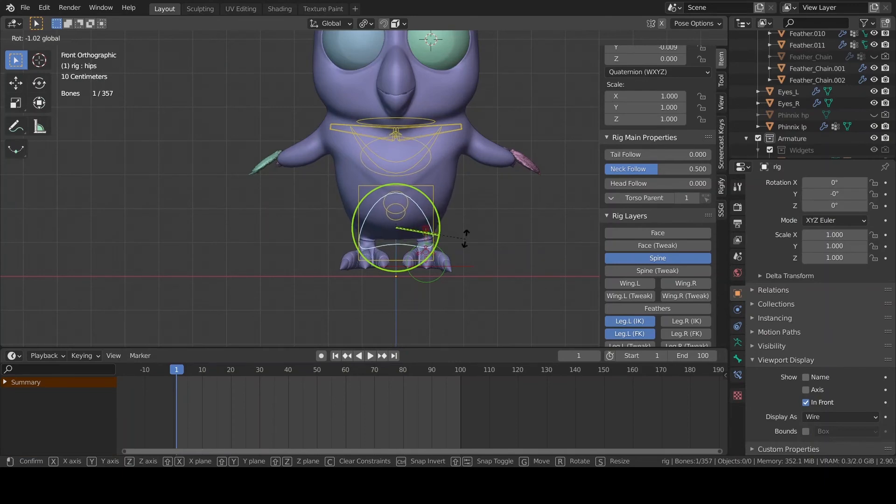
# - Rotate the rig's hips bone in front view and clear its rotation
pyautogui.moveTo(466, 239); pyautogui.dragTo(471, 247)
pyautogui.hotkey('alt', 'r')
# - Select another control on the bird's rig and move it to test how the body follows
pyautogui.moveTo(471, 247); pyautogui.dragTo(470, 210, button='middle')
pyautogui.scroll(-2, 424, 256)
pyautogui.scroll(-2, 470, 210)
pyautogui.keyDown('shift'); pyautogui.moveTo(471, 210); pyautogui.dragTo(467, 260, button='middle'); pyautogui.keyUp('shift')
pyautogui.click(420, 168)
pyautogui.moveTo(420, 168); pyautogui.dragTo(376, 161, button='middle')
pyautogui.moveTo(416, 243); pyautogui.dragTo(496, 243)
pyautogui.moveTo(497, 242); pyautogui.dragTo(441, 238, button='middle')
pyautogui.moveTo(356, 210); pyautogui.dragTo(357, 210)
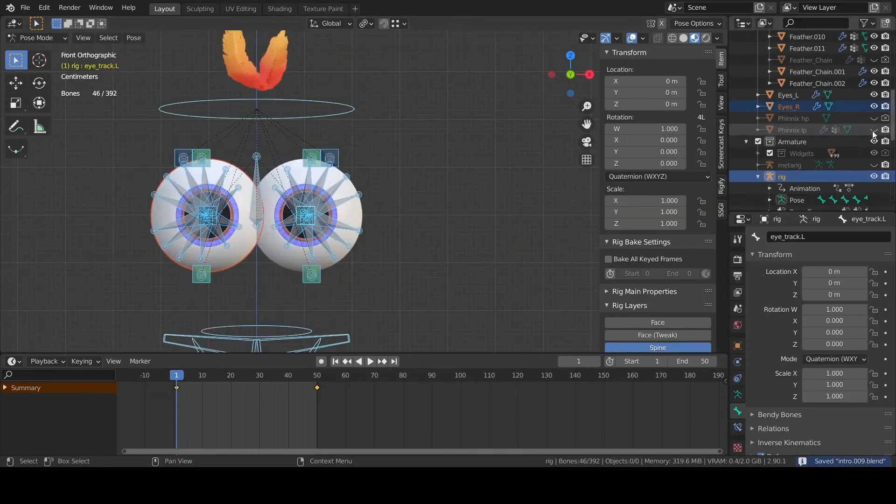
# - Select a bone of the eye rig in front orthographic view and start moving it
pyautogui.moveTo(320, 205); pyautogui.dragTo(345, 224, button='middle')
pyautogui.press('KP_1')
pyautogui.scroll(-3, 346, 224)
pyautogui.scroll(1, 302, 196)
pyautogui.click(277, 188)
pyautogui.press('g')
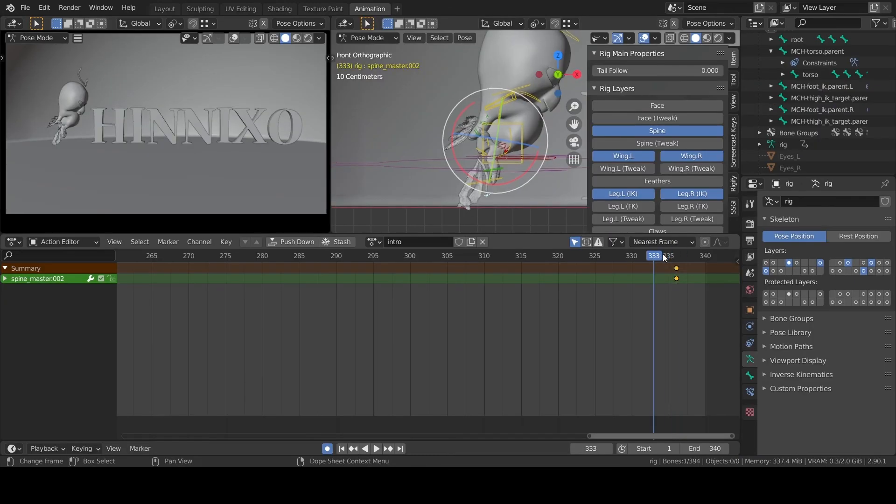
# - Scrub through the end of the intro action to examine the bird's pose beside the logo
pyautogui.moveTo(574, 257); pyautogui.dragTo(644, 257)
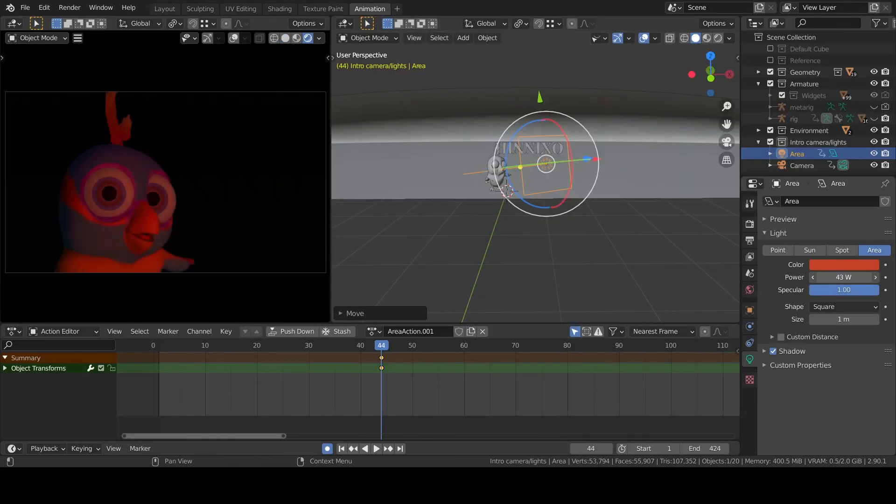
# - Set the red area light's power to 60 W, enable a 6 m custom distance, and change its shape to Disk
pyautogui.moveTo(843, 277); pyautogui.dragTo(854, 277)
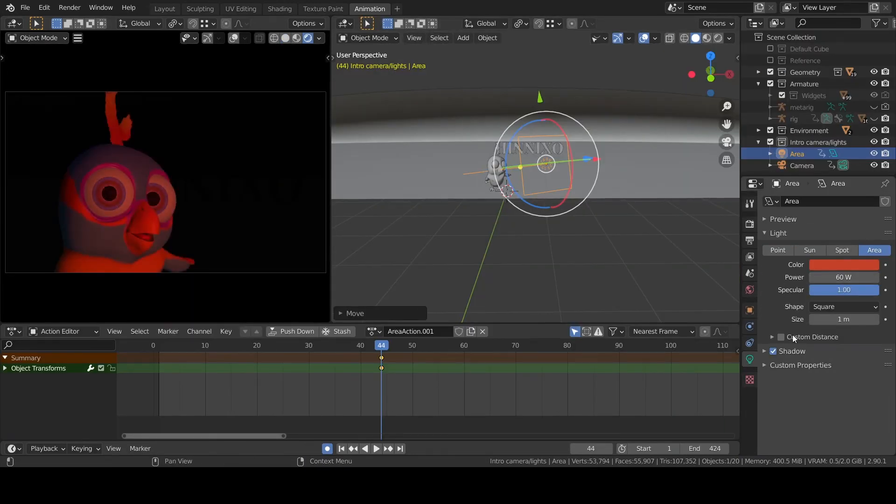
pyautogui.click(781, 337)
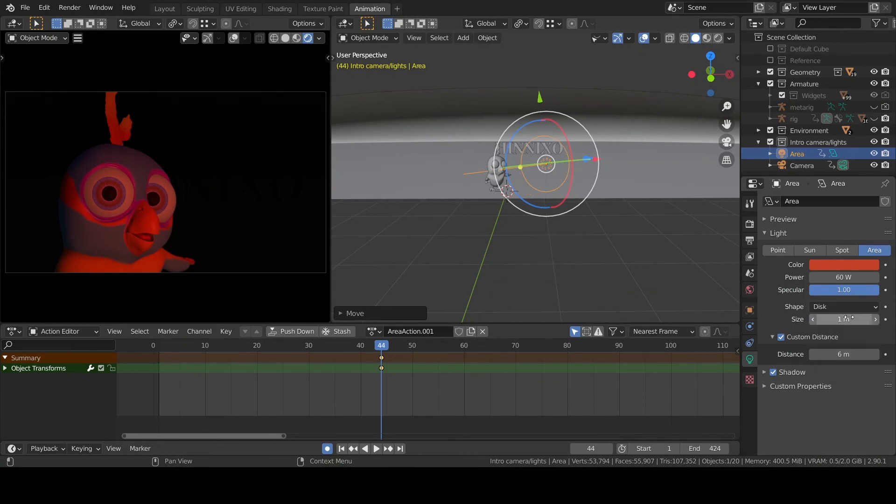
pyautogui.click(845, 306)
pyautogui.click(858, 363)
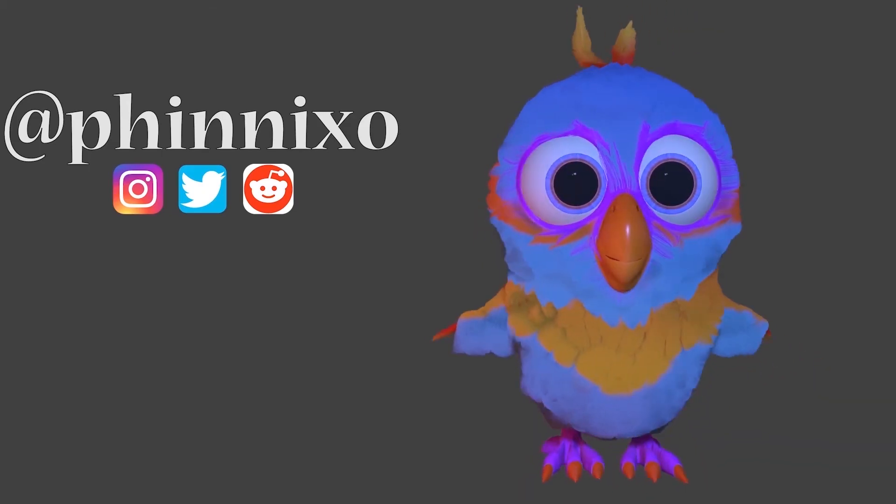